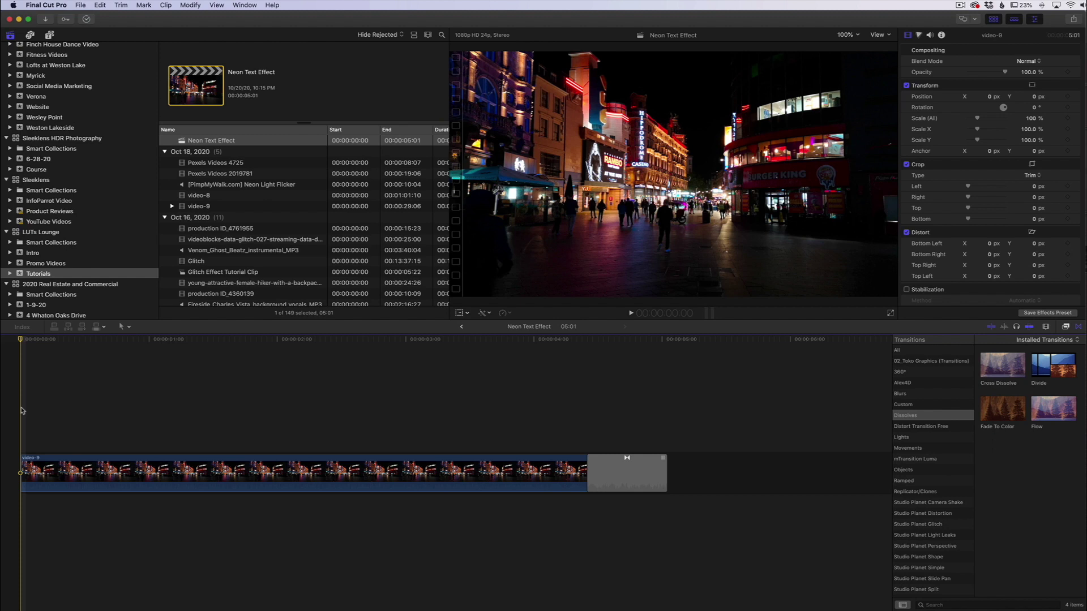
Add a Basic Title above the video-9 clip and trim its end to a duration of 4:06, before the closing transition.
{"action": "key", "text": "ctrl+t"}
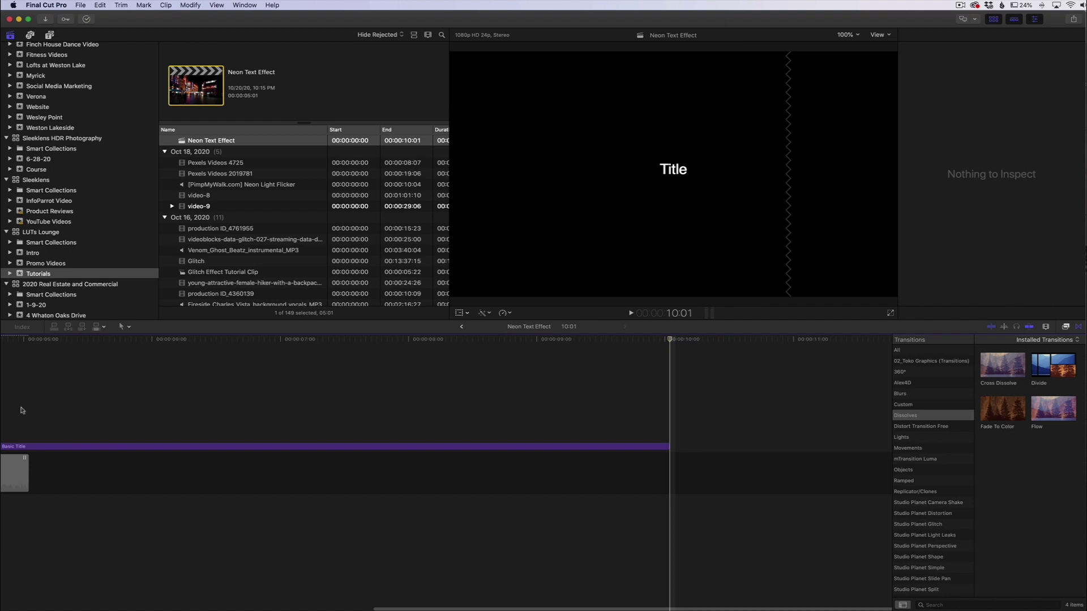
{"action": "key", "text": "super+equal"}
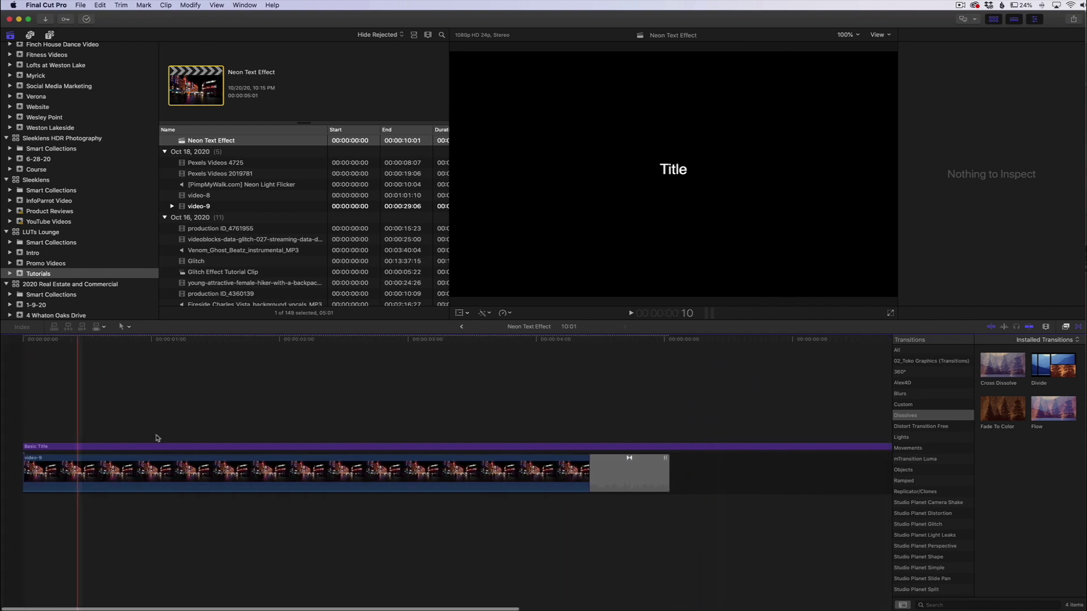
{"action": "left_click", "coordinate": [589, 448]}
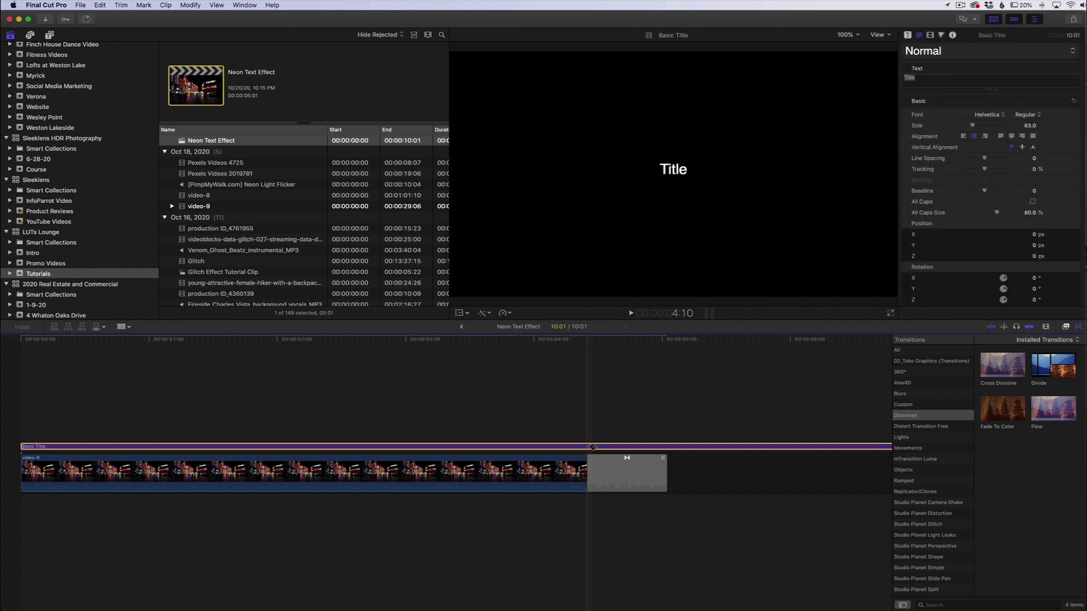
{"action": "left_click", "coordinate": [591, 445]}
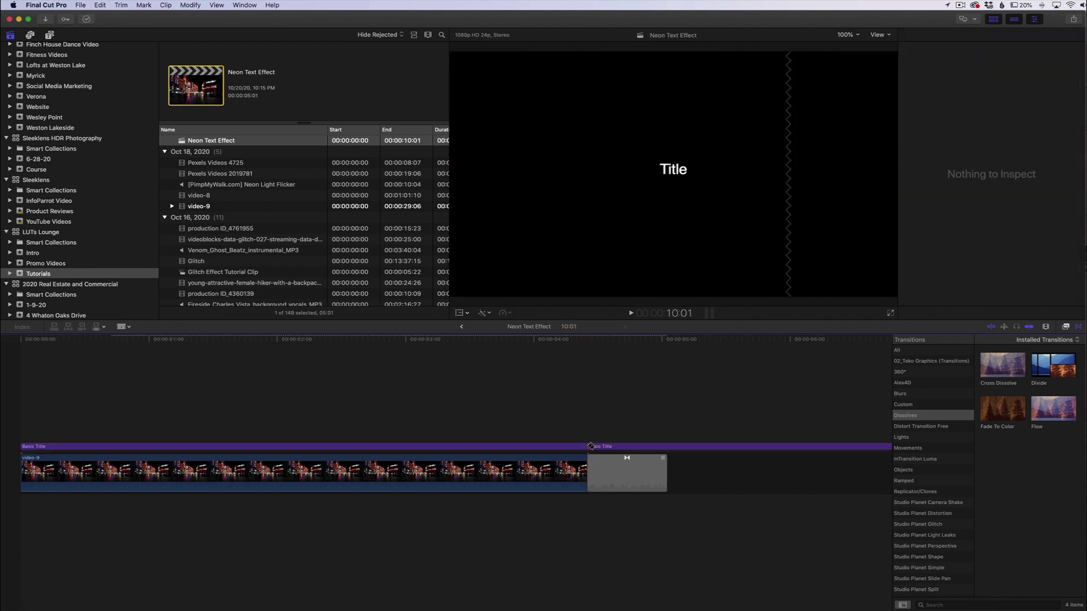
{"action": "left_click", "coordinate": [603, 447]}
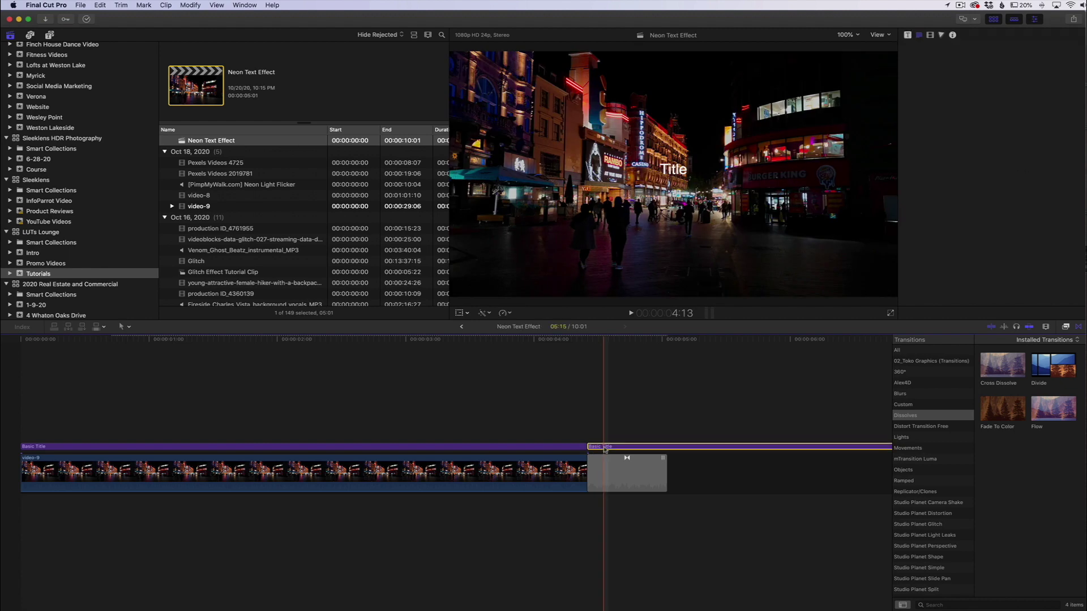
{"action": "key", "text": "Delete"}
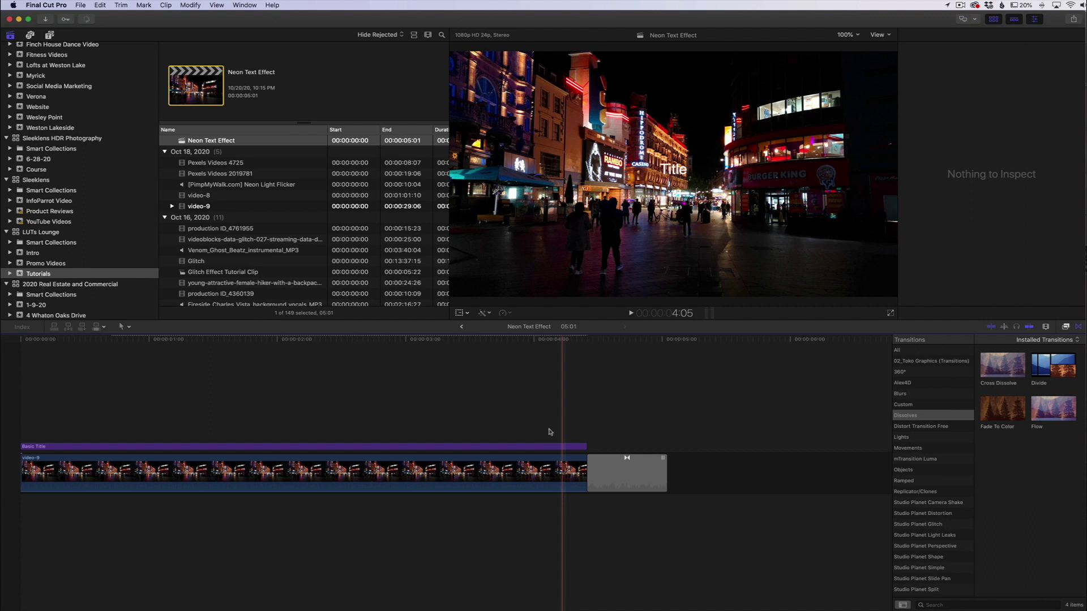
{"action": "left_click_drag", "start_coordinate": [586, 446], "coordinate": [564, 447]}
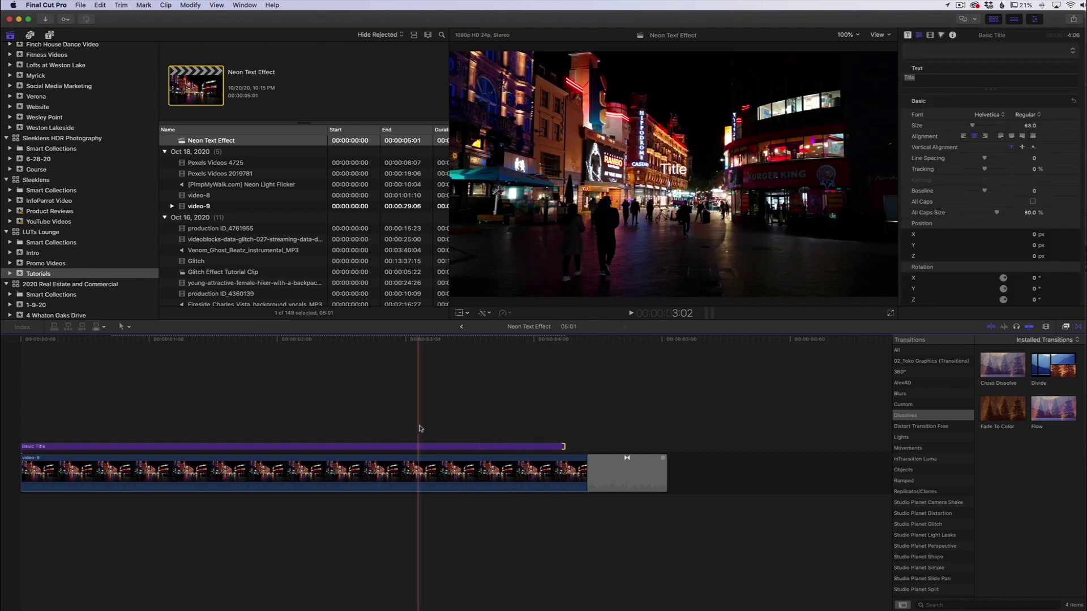
Replace the title's placeholder text with "CITY NIGHTS".
{"action": "left_click", "coordinate": [351, 445]}
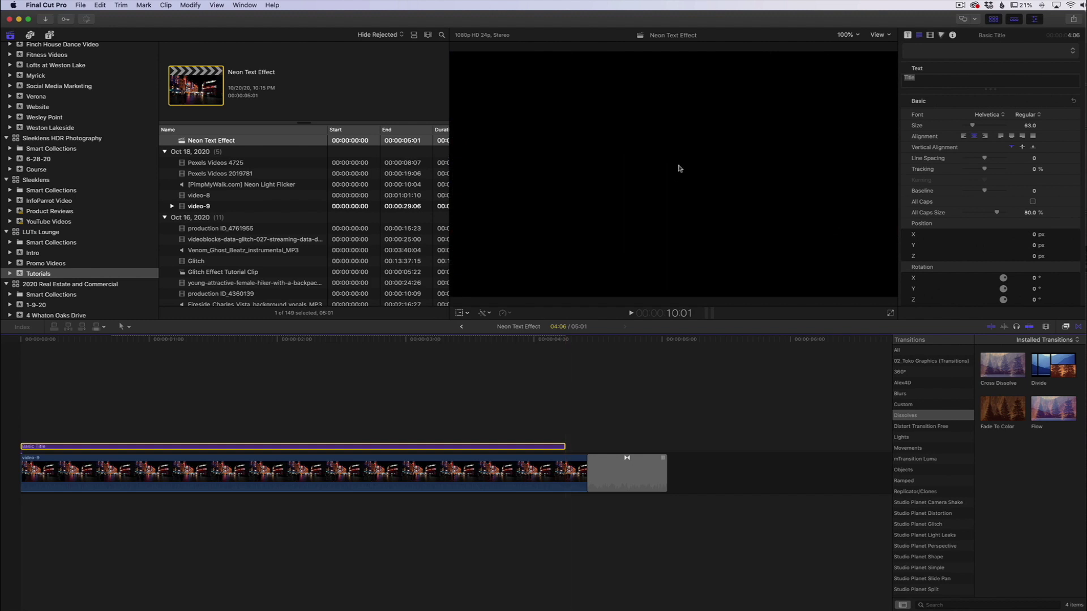
{"action": "left_click", "coordinate": [405, 441]}
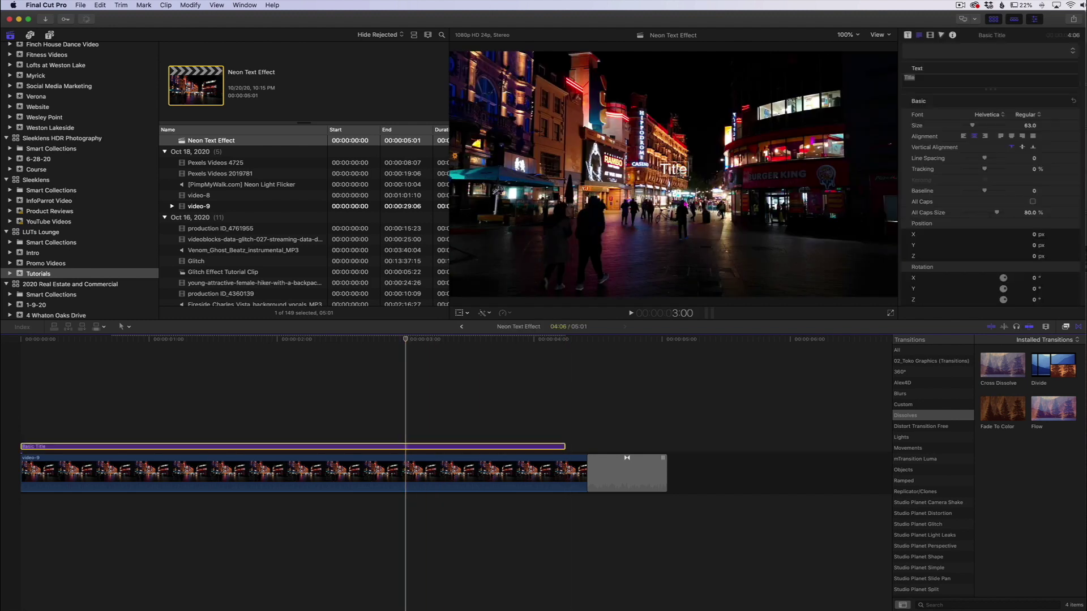
{"action": "double_click", "coordinate": [673, 171]}
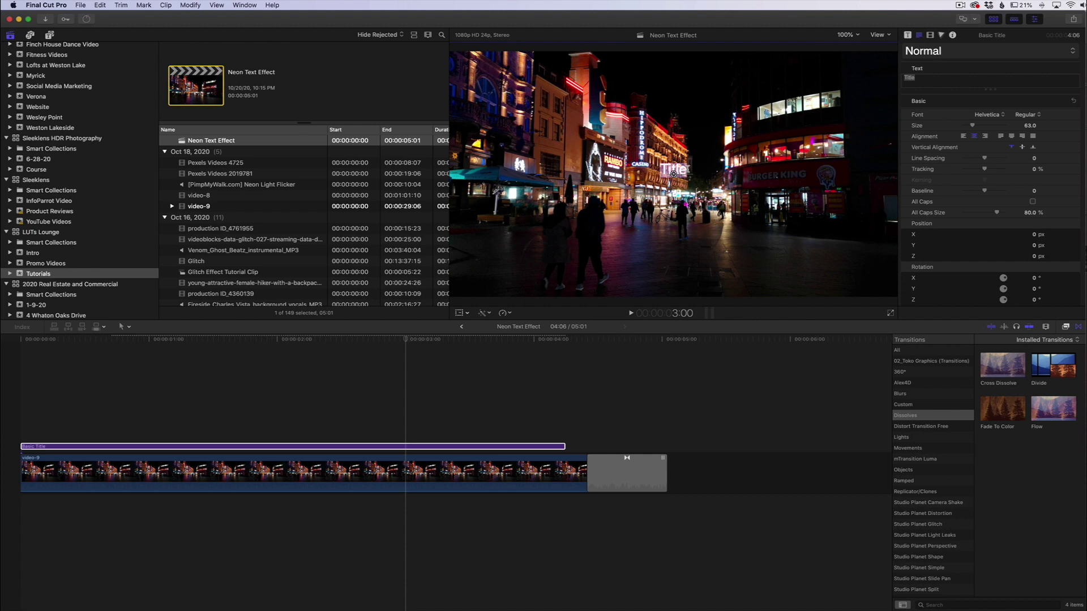
{"action": "type", "text": "CITY NIGHTS"}
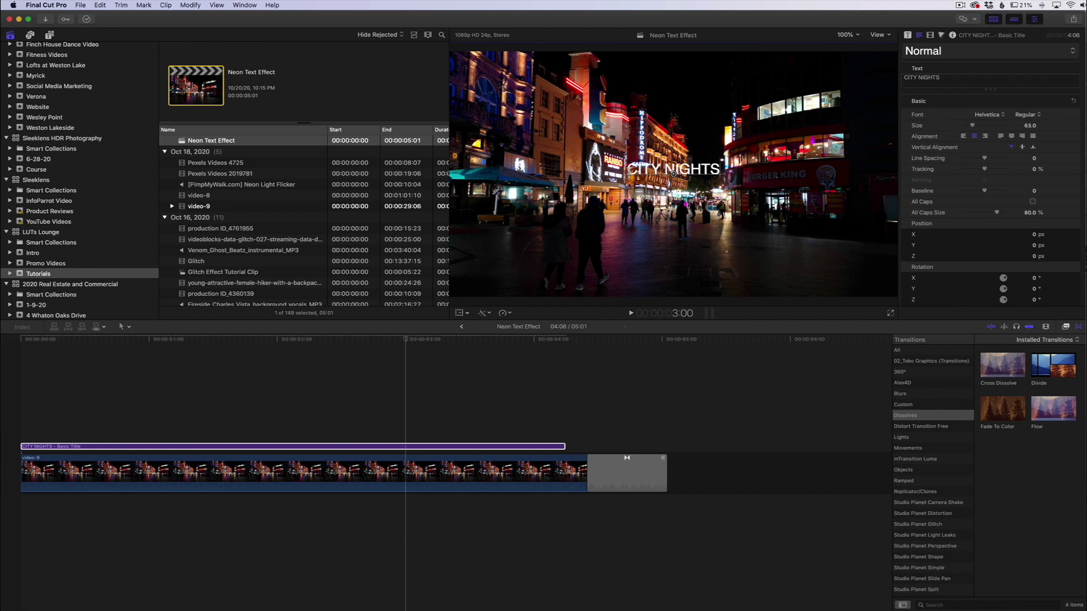
Change the font of the whole CITY NIGHTS text to Gineso in the condensed "Cond T..." style.
{"action": "left_click_drag", "start_coordinate": [629, 170], "coordinate": [725, 171]}
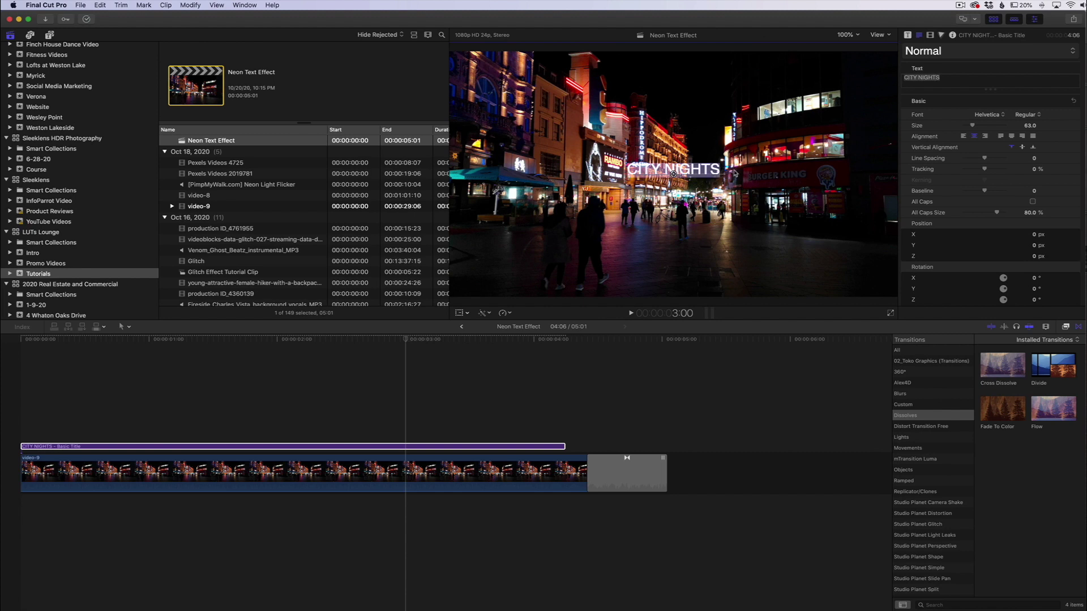
{"action": "left_click", "coordinate": [993, 115]}
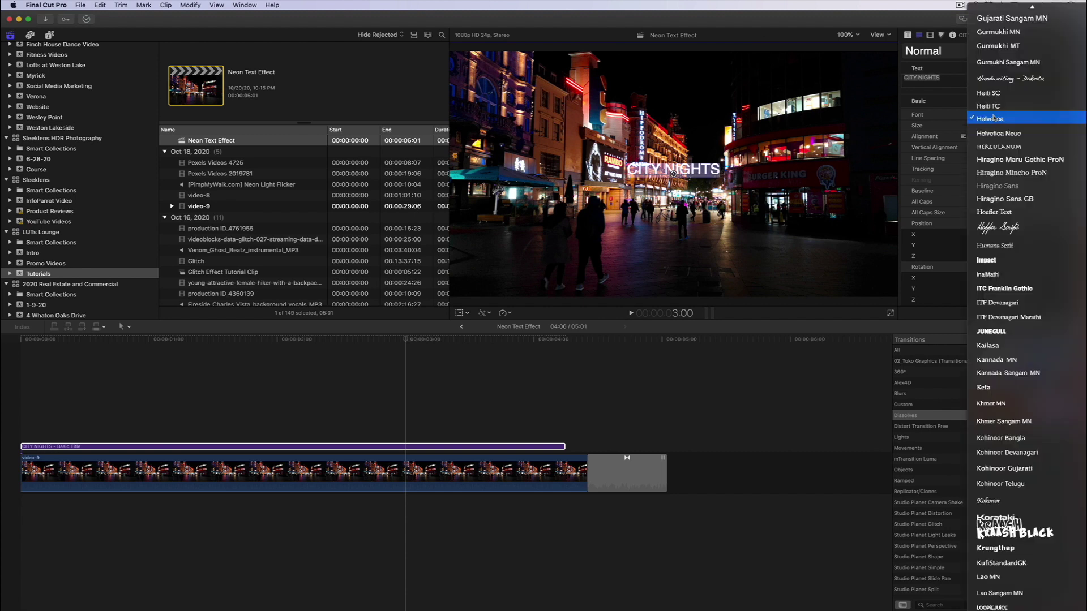
{"action": "scroll", "coordinate": [998, 108], "scroll_direction": "up", "scroll_amount": 3}
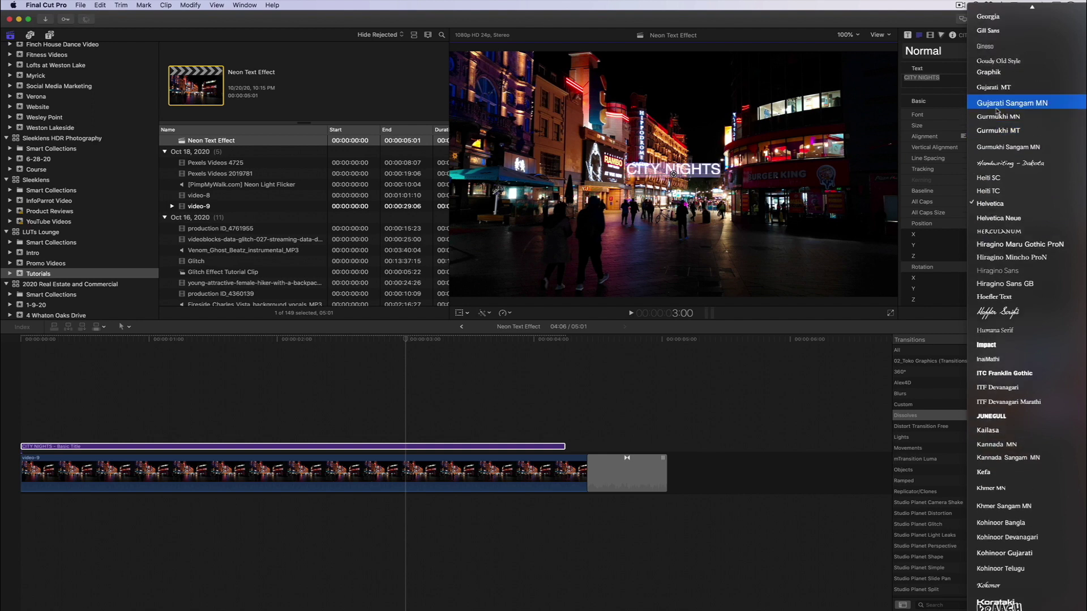
{"action": "left_click", "coordinate": [996, 61]}
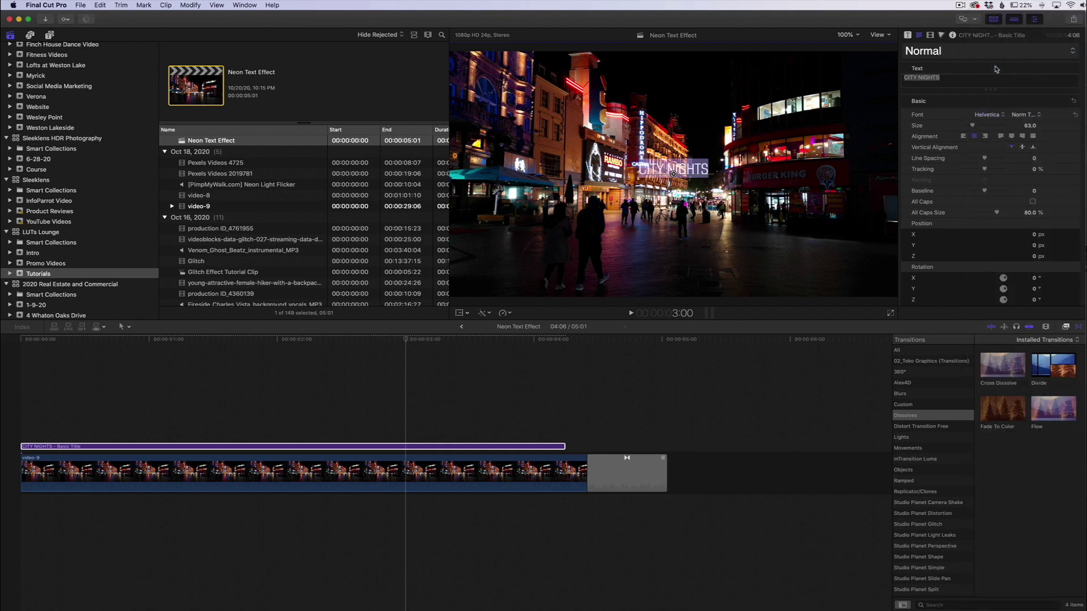
{"action": "left_click", "coordinate": [1023, 117]}
{"action": "left_click", "coordinate": [1023, 177]}
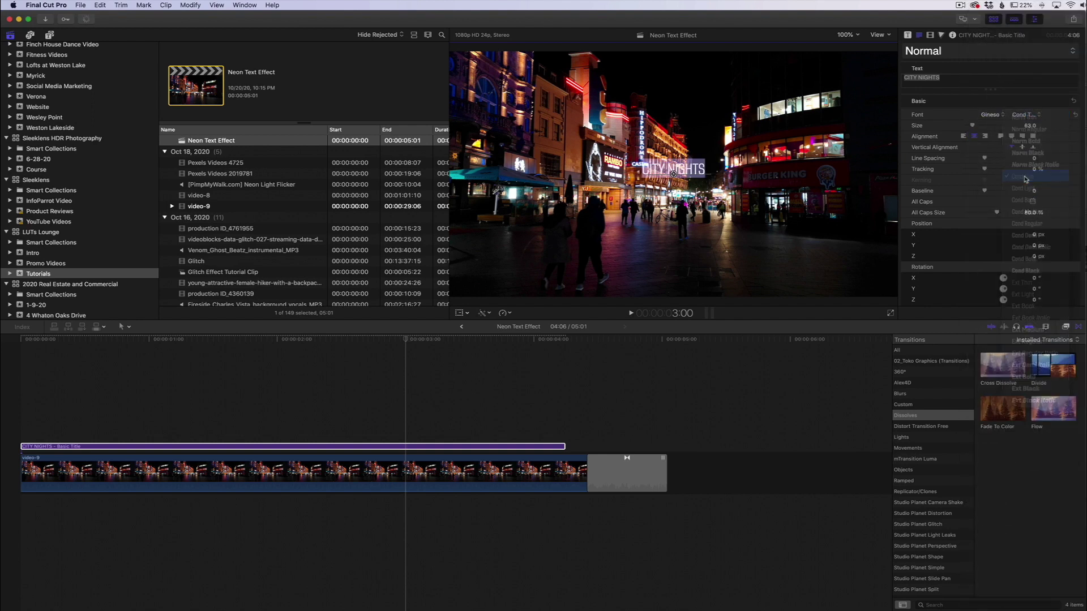
Enlarge the CITY NIGHTS text to size 360 and set its tracking to 3.31%.
{"action": "left_click_drag", "start_coordinate": [972, 126], "coordinate": [1011, 126]}
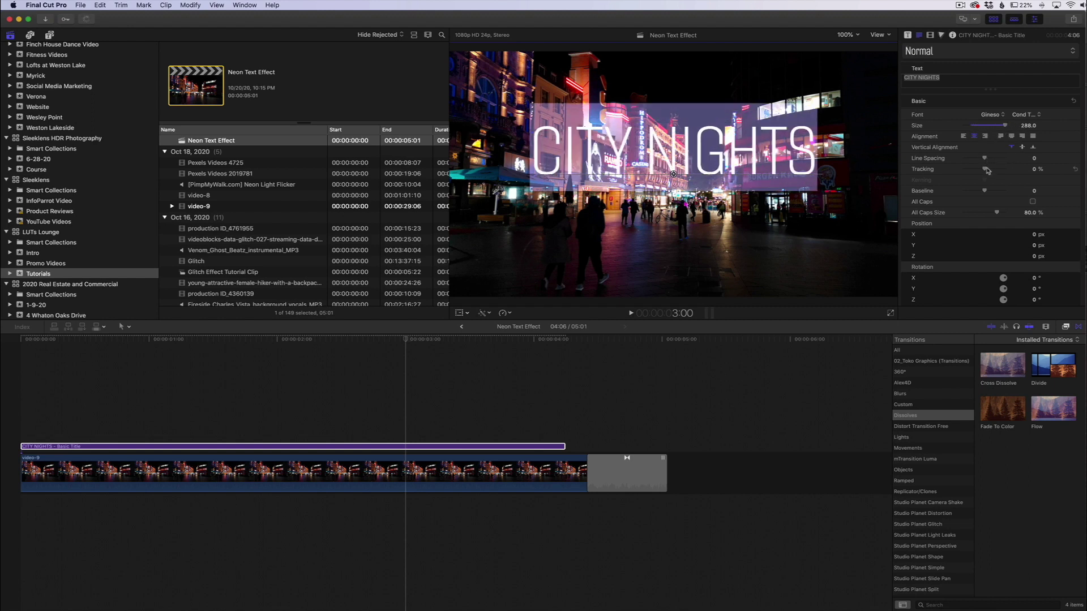
{"action": "left_click_drag", "start_coordinate": [985, 169], "coordinate": [984, 169]}
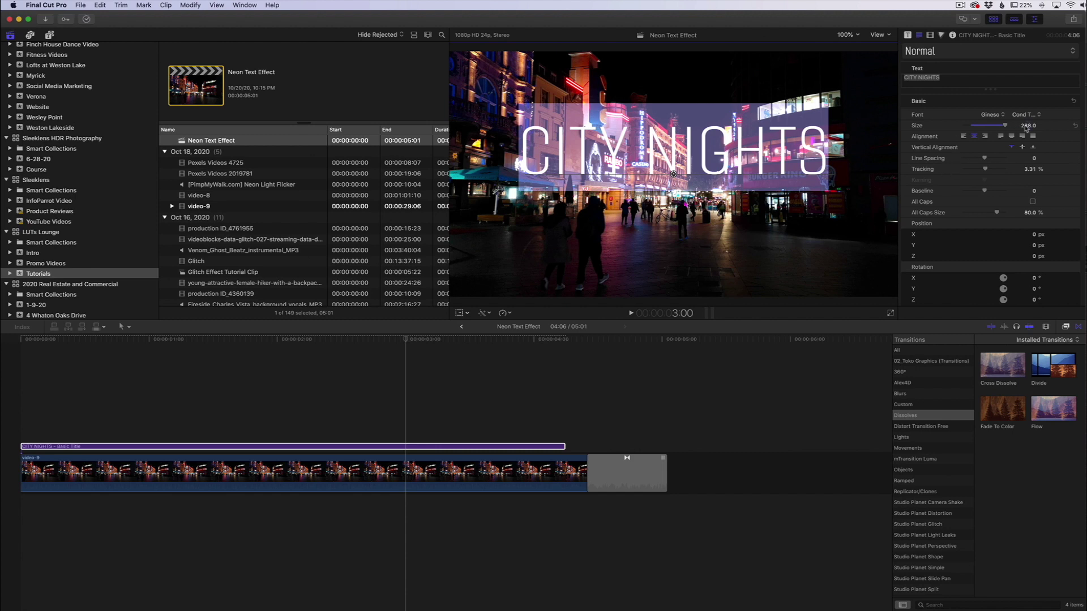
{"action": "left_click_drag", "start_coordinate": [1028, 127], "coordinate": [1028, 125]}
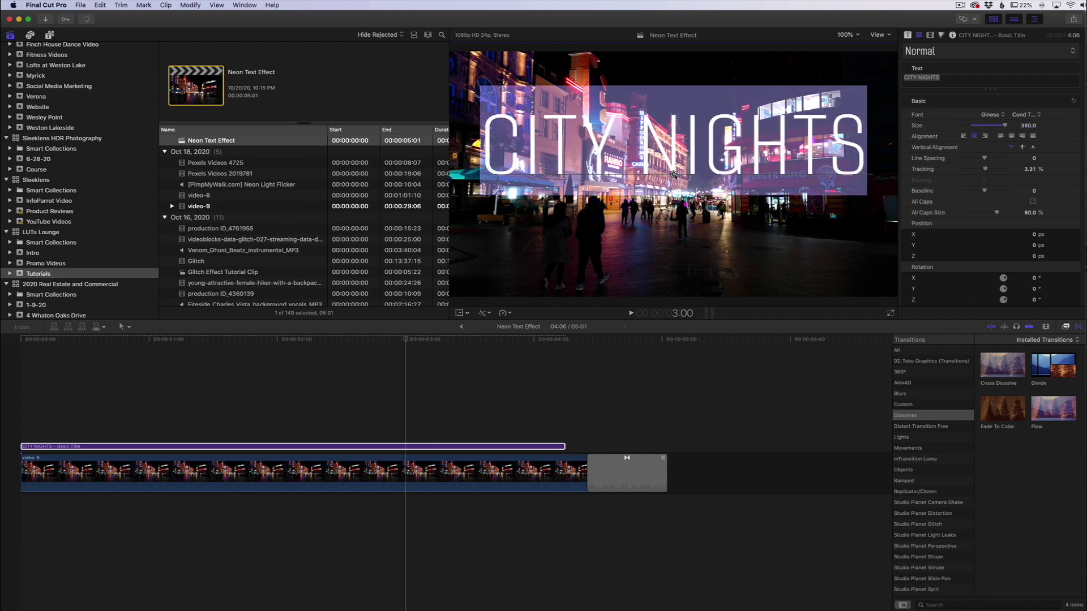
Move the title down to Y -129.77 px, keeping X at 0, and place the playhead at 1:20.
{"action": "left_click_drag", "start_coordinate": [674, 175], "coordinate": [673, 204]}
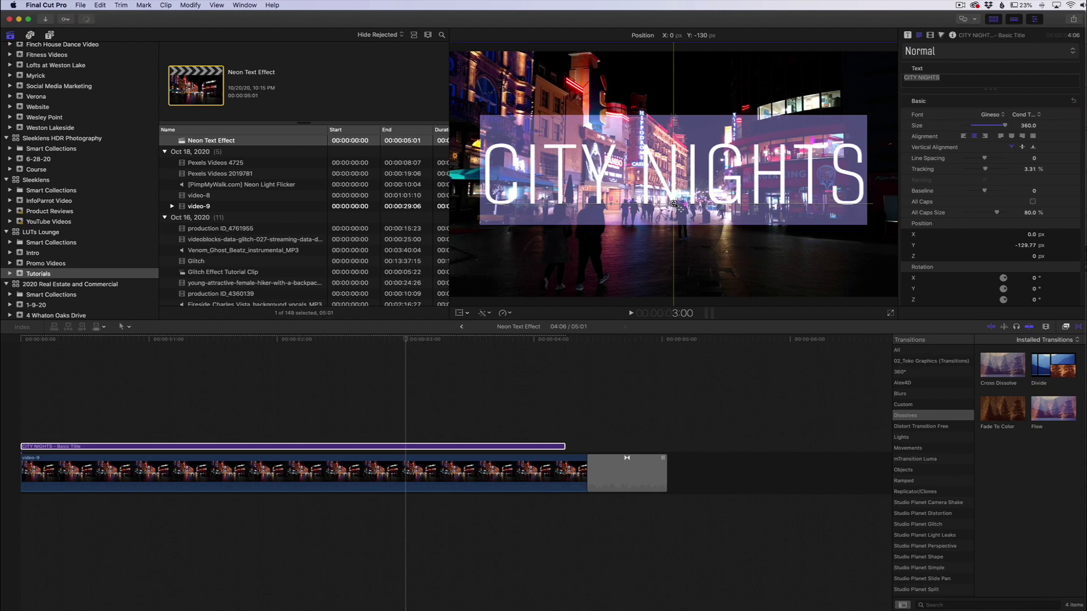
{"action": "left_click", "coordinate": [381, 405]}
{"action": "left_click", "coordinate": [382, 339]}
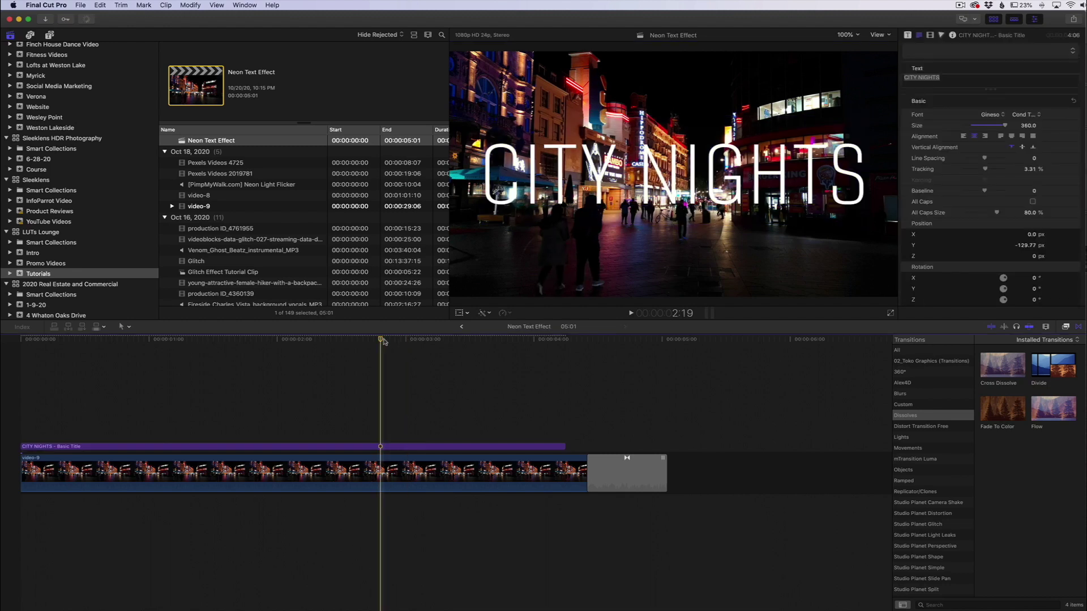
{"action": "left_click_drag", "start_coordinate": [384, 341], "coordinate": [259, 356]}
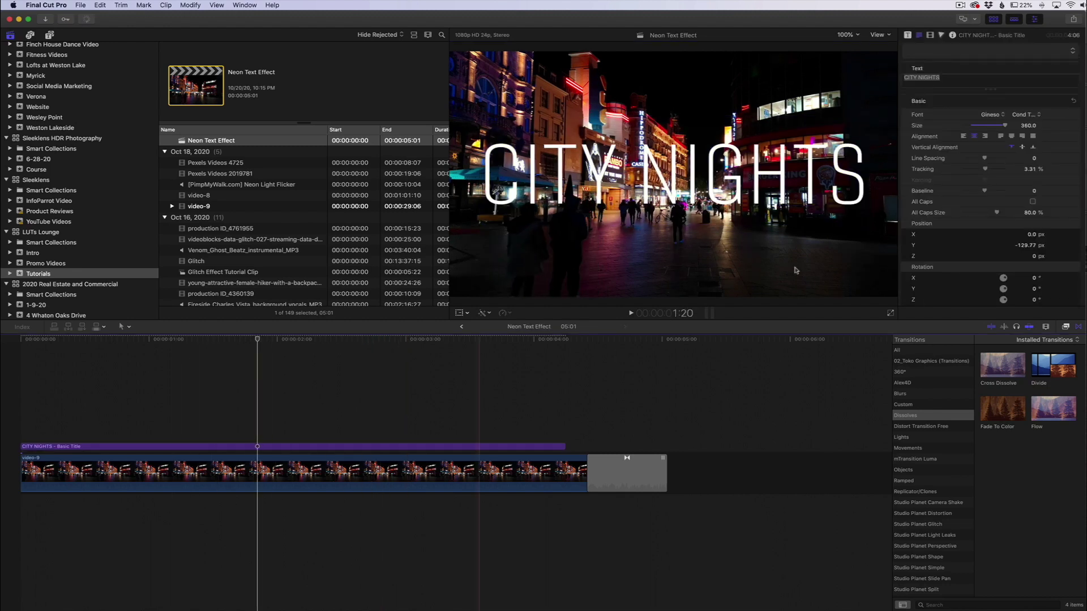
Enable Glow on the CITY NIGHTS title and set the glow color to Snow white.
{"action": "left_click", "coordinate": [263, 447]}
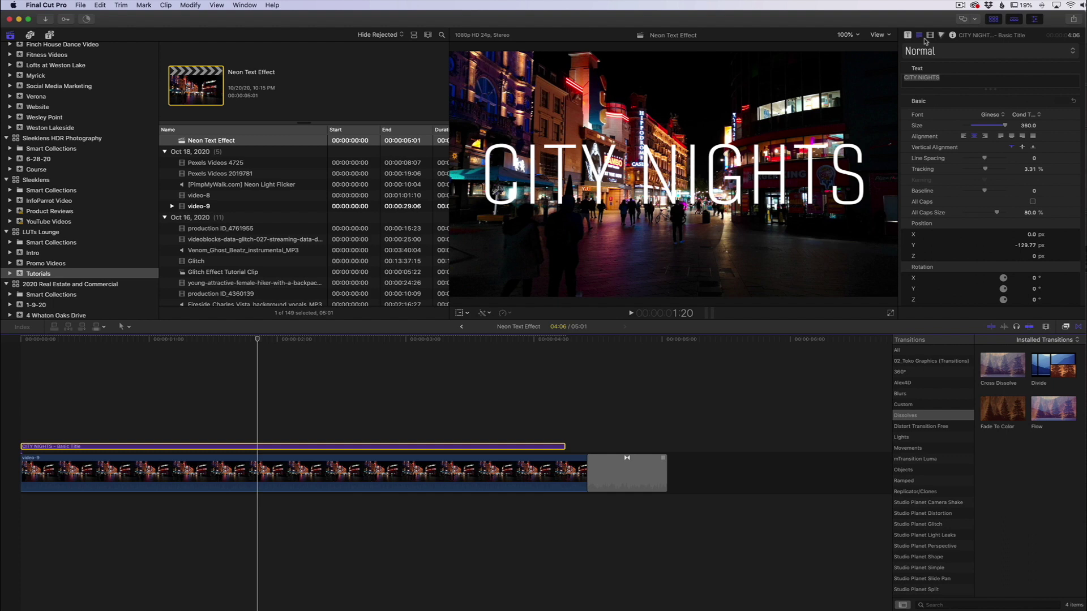
{"action": "scroll", "coordinate": [982, 232], "scroll_direction": "down", "scroll_amount": 5}
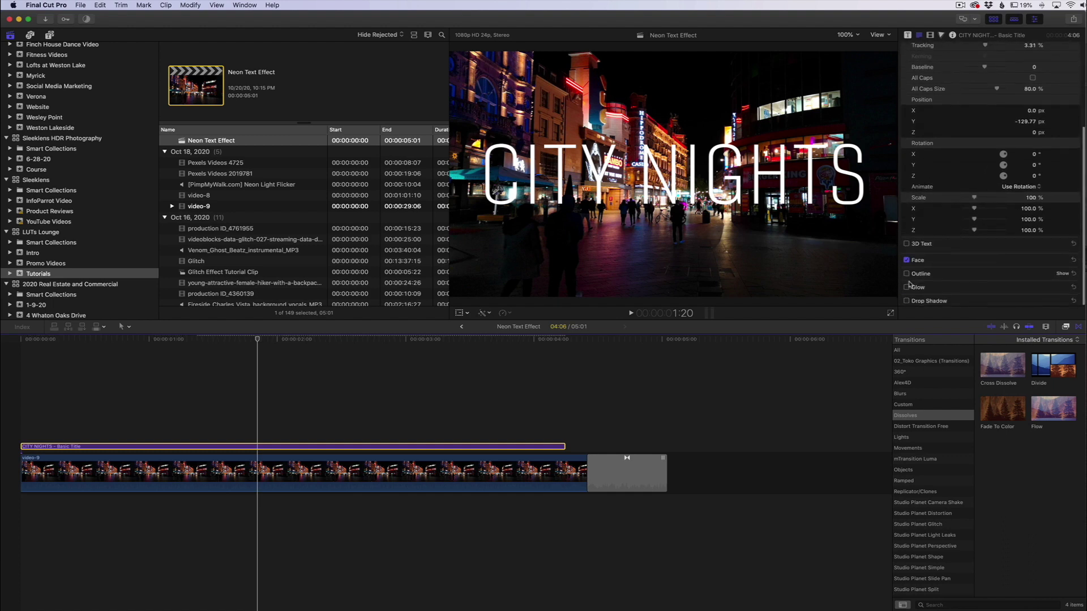
{"action": "left_click", "coordinate": [906, 287]}
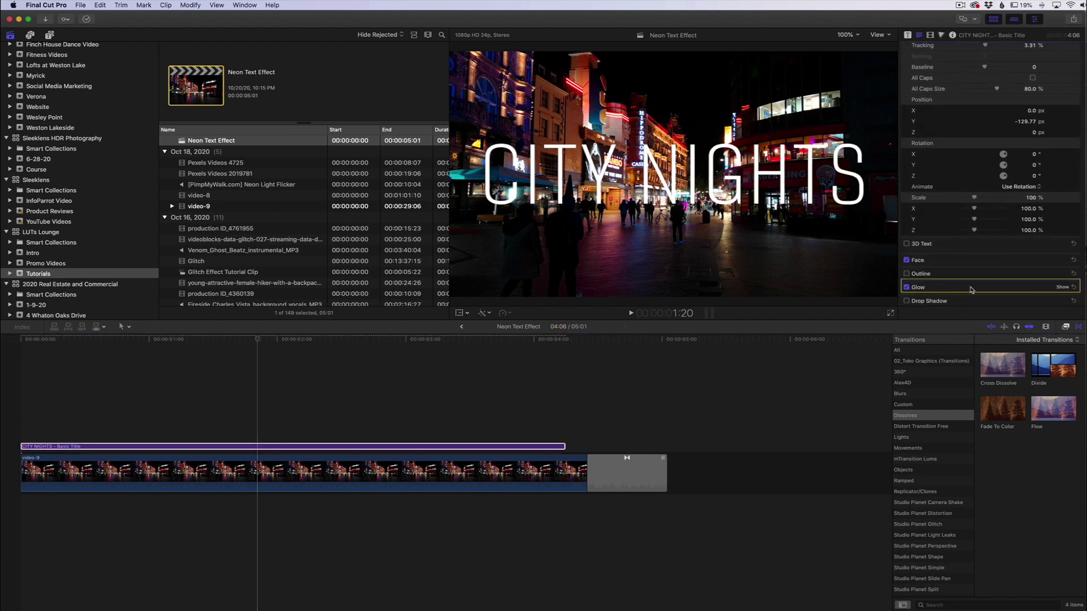
{"action": "left_click", "coordinate": [1062, 288]}
{"action": "scroll", "coordinate": [1047, 272], "scroll_direction": "down", "scroll_amount": 2}
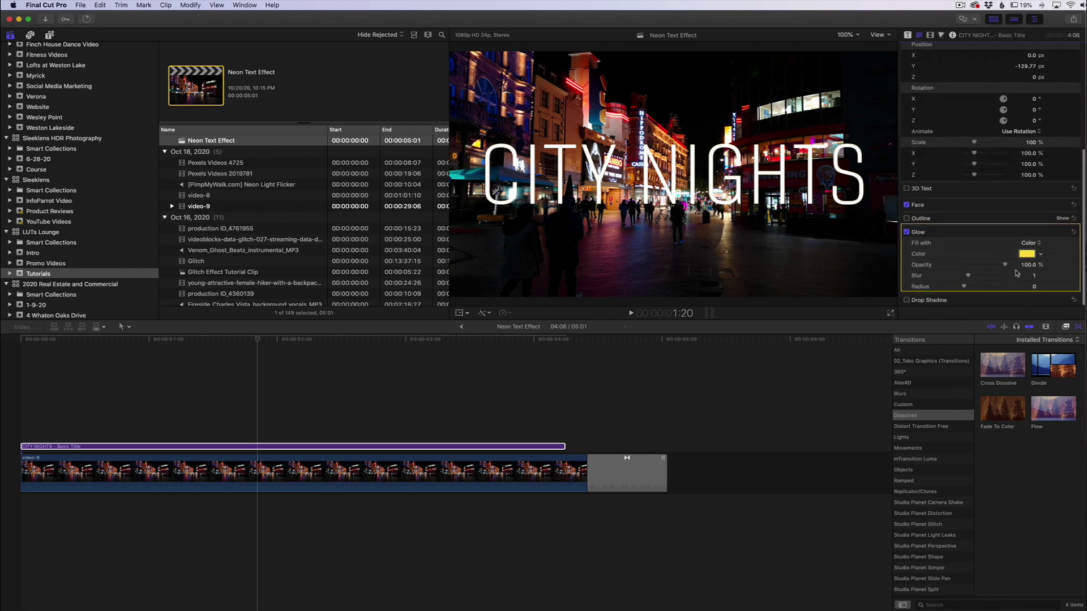
{"action": "left_click", "coordinate": [1027, 256]}
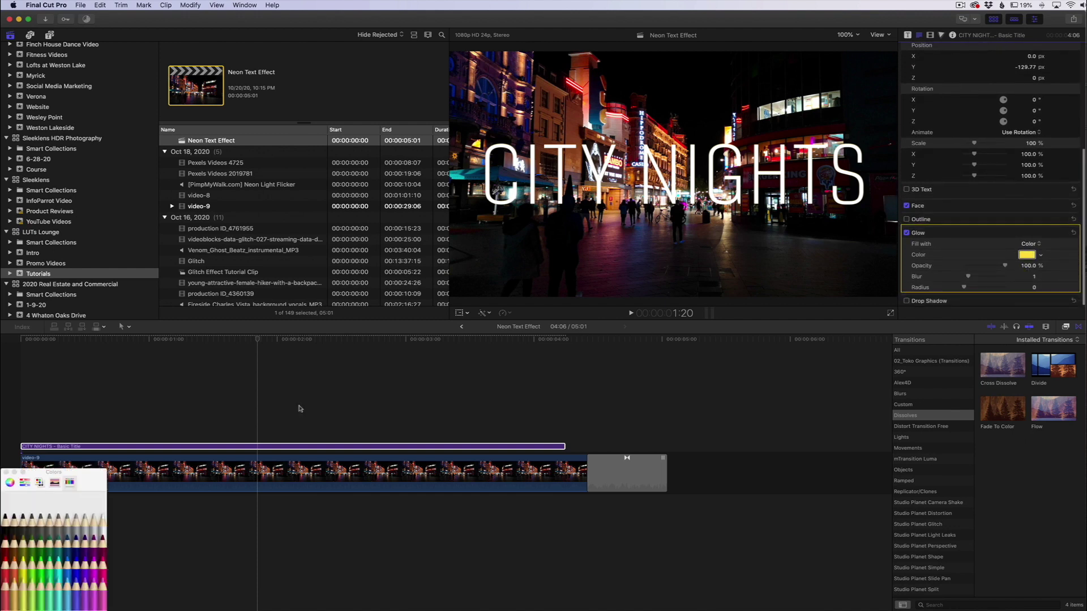
{"action": "left_click", "coordinate": [103, 524]}
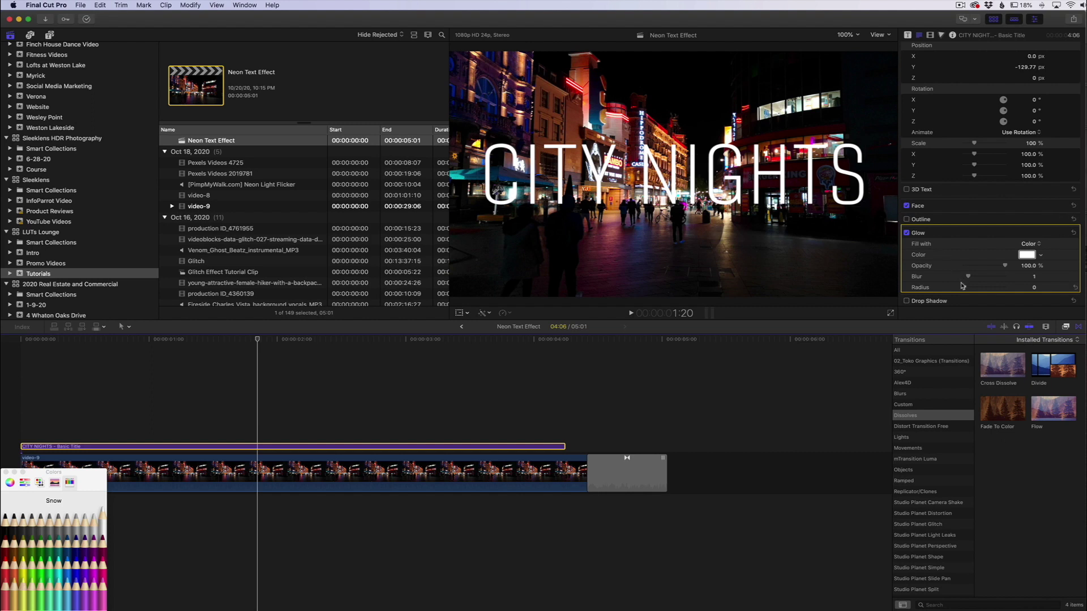
Set the title glow's blur to 10 and radius to 9 at 100% opacity, and dismiss the color picker.
{"action": "left_click_drag", "start_coordinate": [968, 276], "coordinate": [1009, 277]}
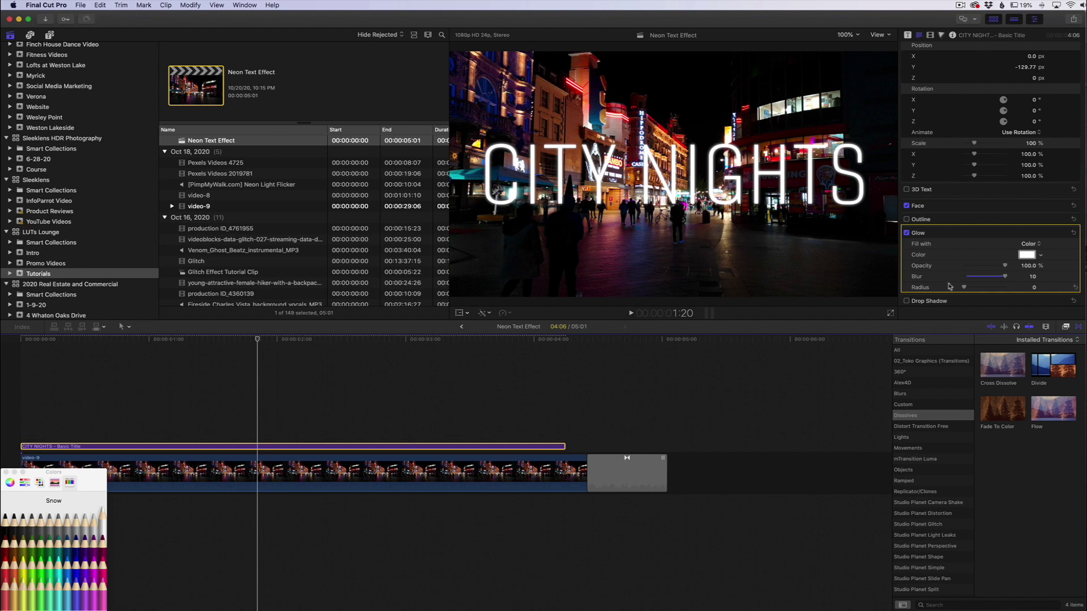
{"action": "left_click_drag", "start_coordinate": [964, 287], "coordinate": [967, 288]}
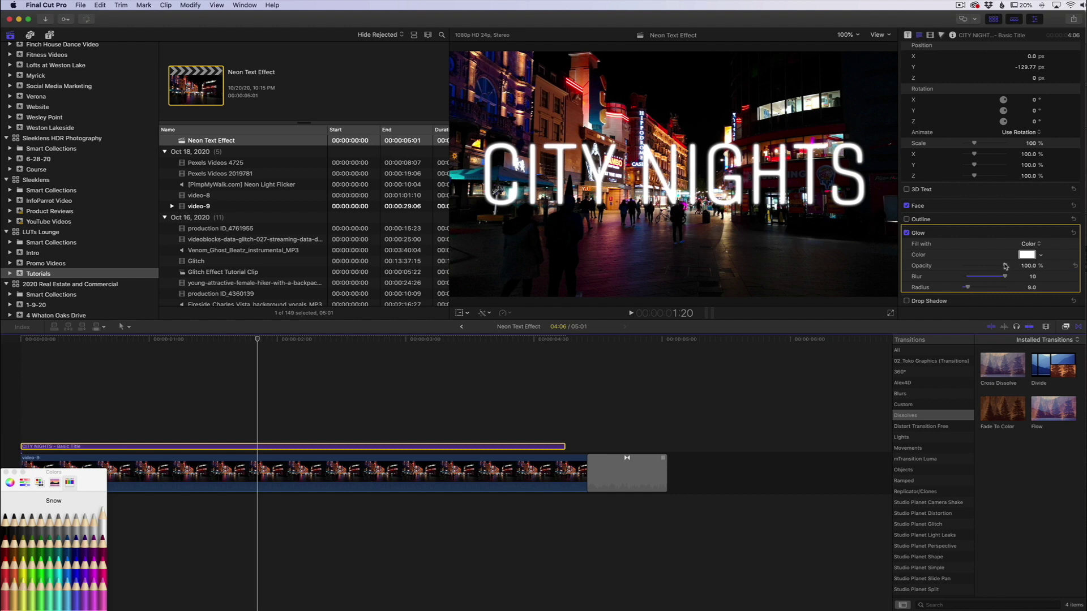
{"action": "mouse_move", "coordinate": [1004, 265]}
{"action": "left_mouse_down"}
{"action": "mouse_move", "coordinate": [992, 267]}
{"action": "mouse_move", "coordinate": [1005, 266]}
{"action": "left_mouse_up"}
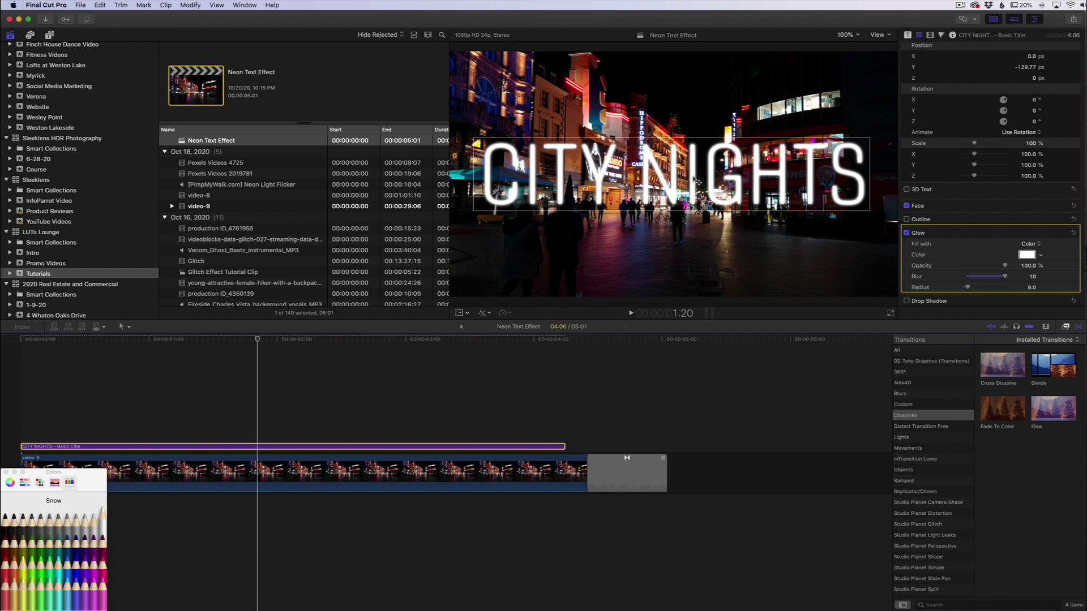
{"action": "left_click", "coordinate": [6, 472]}
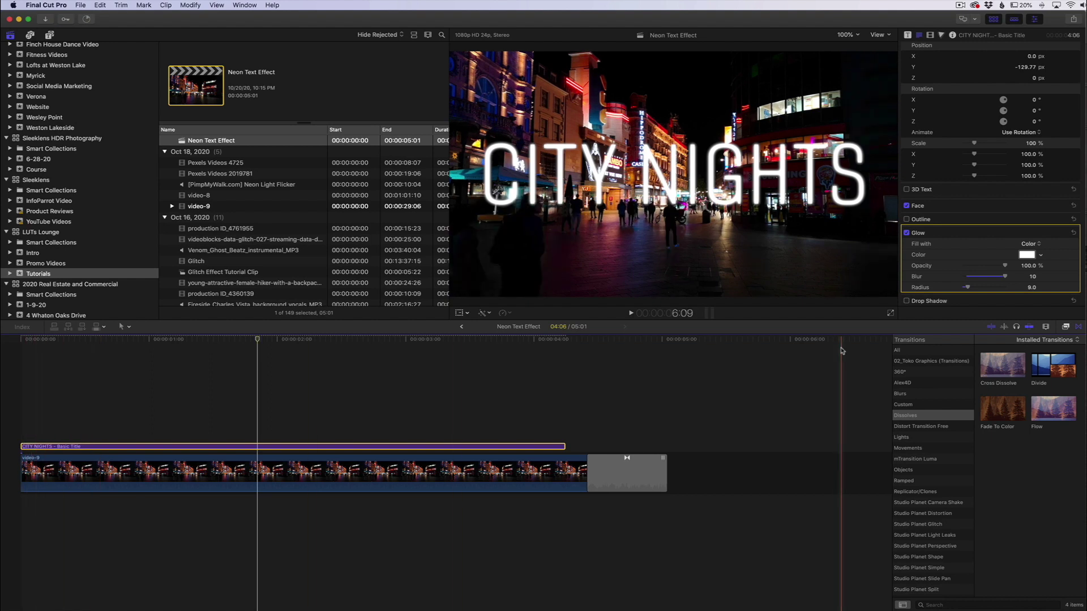
Split the CITY NIGHTS title one frame after its start using the Blade tool.
{"action": "left_click", "coordinate": [1045, 328]}
{"action": "left_click_drag", "start_coordinate": [1044, 348], "coordinate": [1075, 347]}
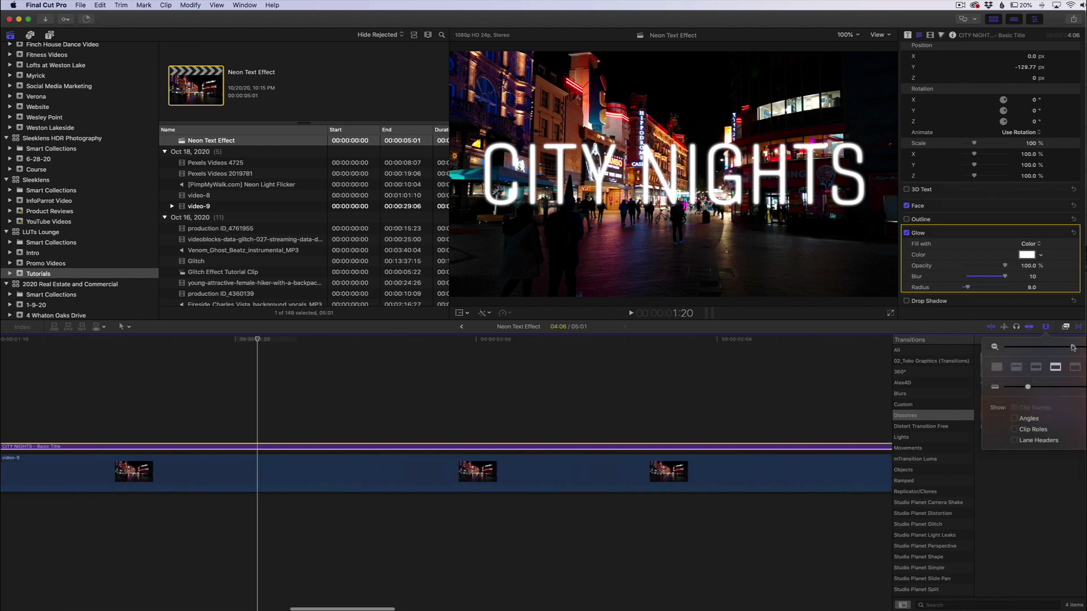
{"action": "scroll", "coordinate": [566, 404], "scroll_direction": "left", "scroll_amount": 20}
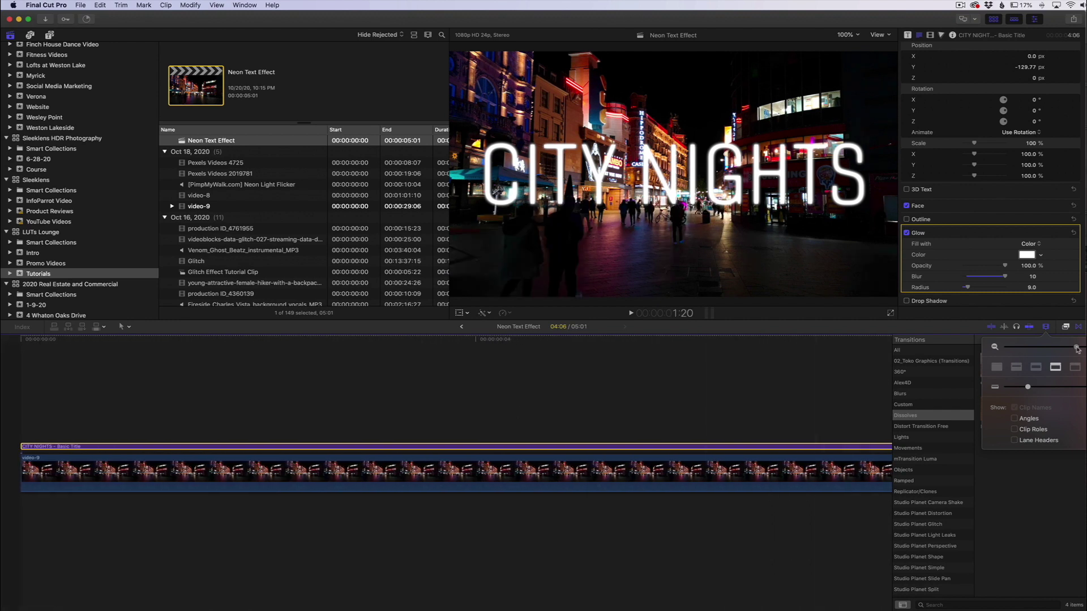
{"action": "left_click_drag", "start_coordinate": [1076, 347], "coordinate": [1077, 347]}
{"action": "scroll", "coordinate": [525, 441], "scroll_direction": "left", "scroll_amount": 6}
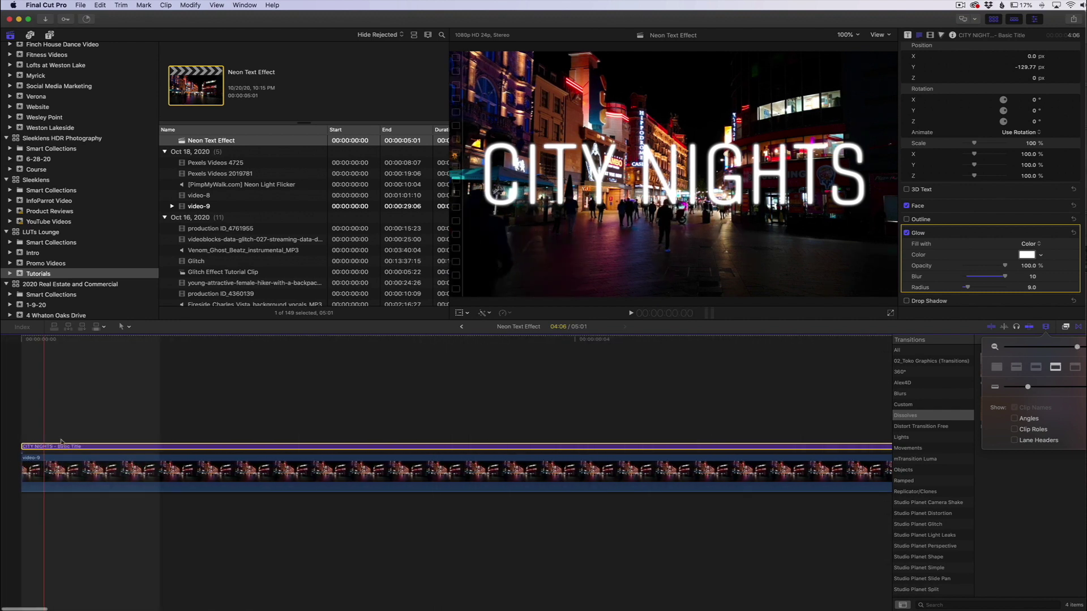
{"action": "left_click_drag", "start_coordinate": [1077, 347], "coordinate": [1073, 347]}
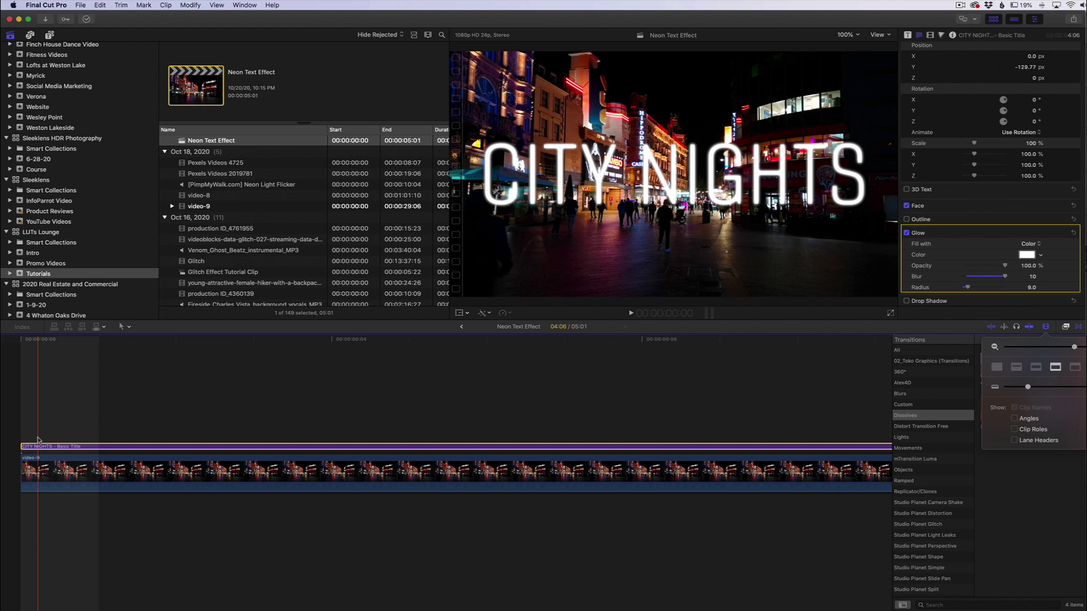
{"action": "key", "text": "b"}
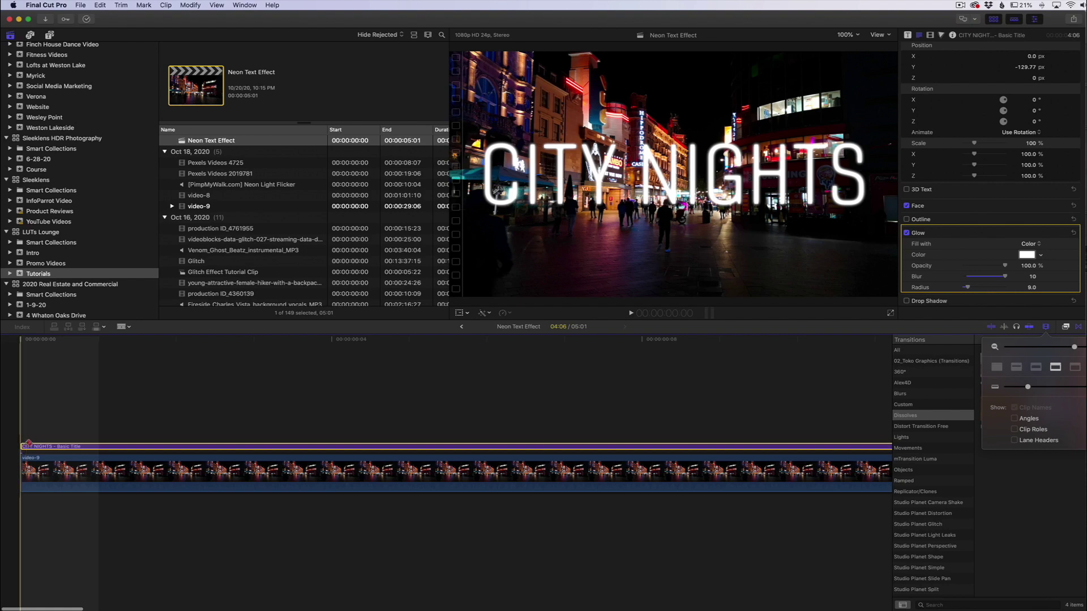
{"action": "key", "text": "m"}
{"action": "key", "text": "Right"}
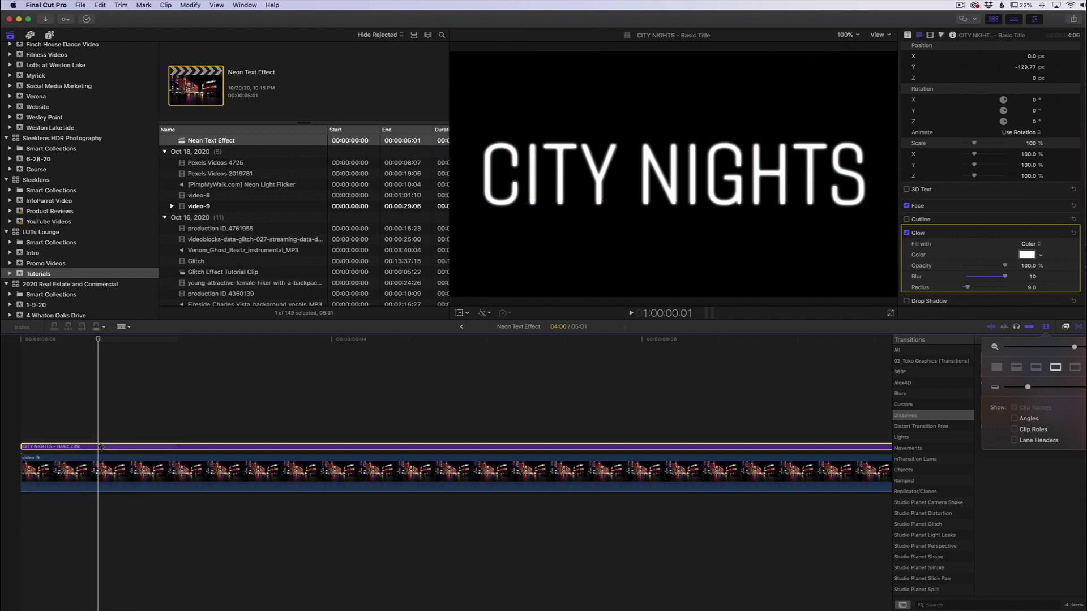
{"action": "left_click", "coordinate": [100, 446]}
{"action": "key", "text": "super+b"}
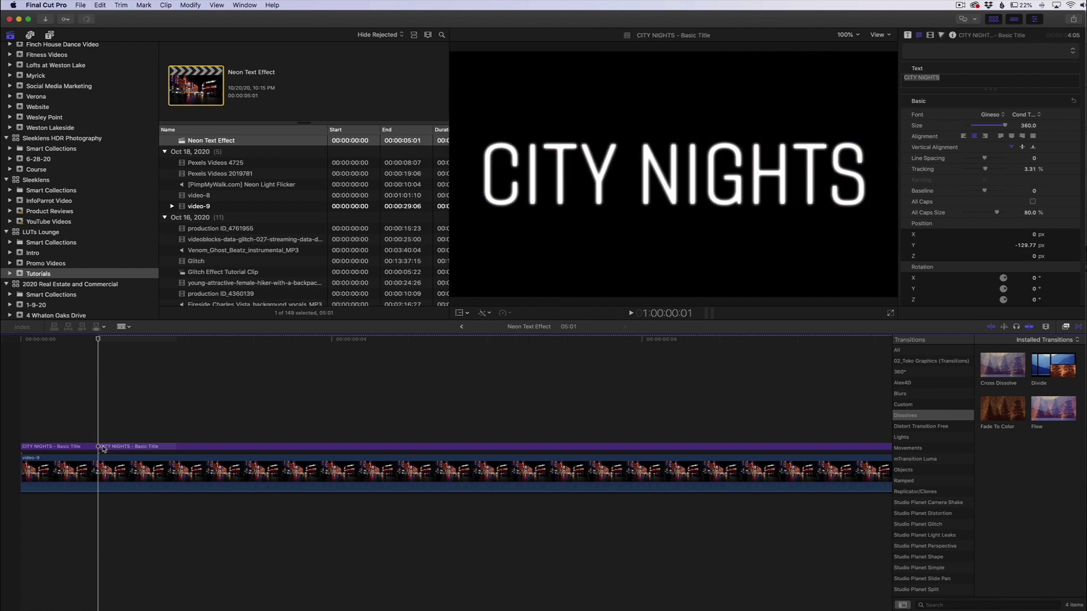
Cut the title again at frames 2, 3, 4 and 5 to make further one-frame pieces.
{"action": "left_click", "coordinate": [176, 447]}
{"action": "key", "text": "super+b"}
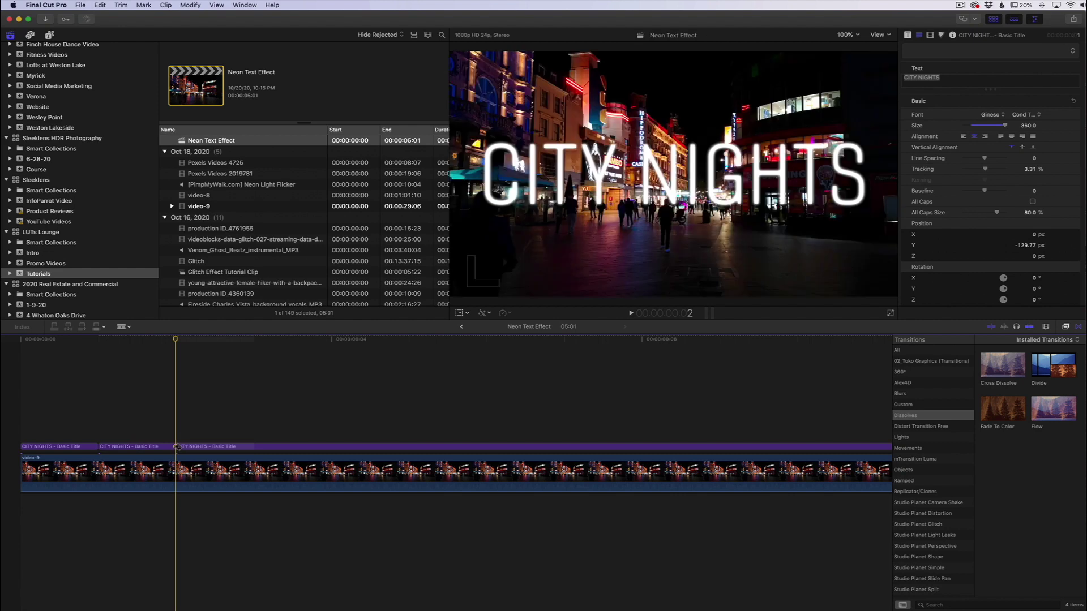
{"action": "left_click", "coordinate": [253, 447]}
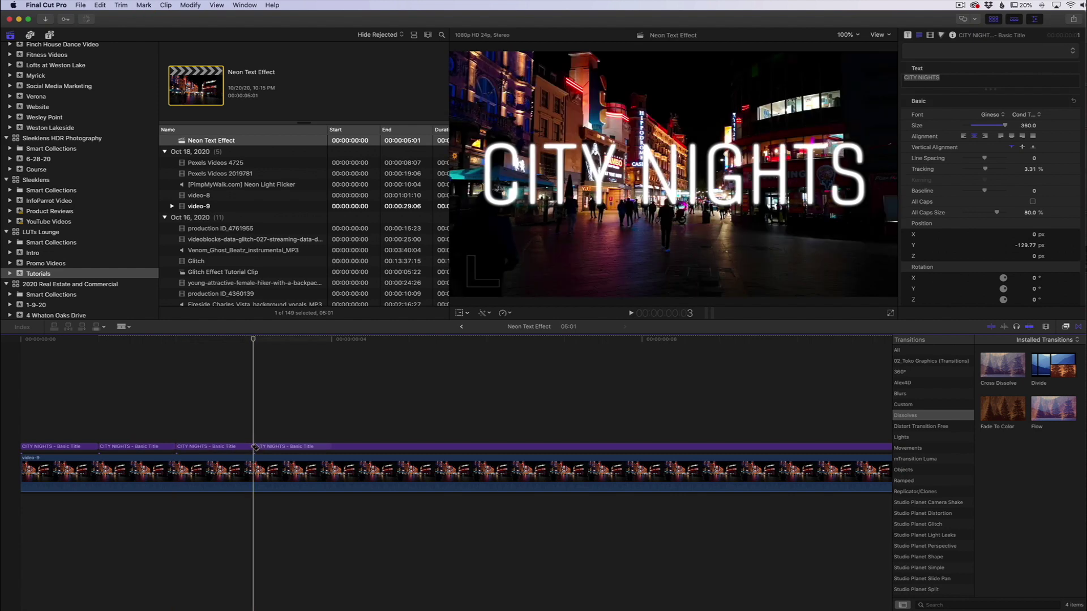
{"action": "left_click", "coordinate": [255, 447]}
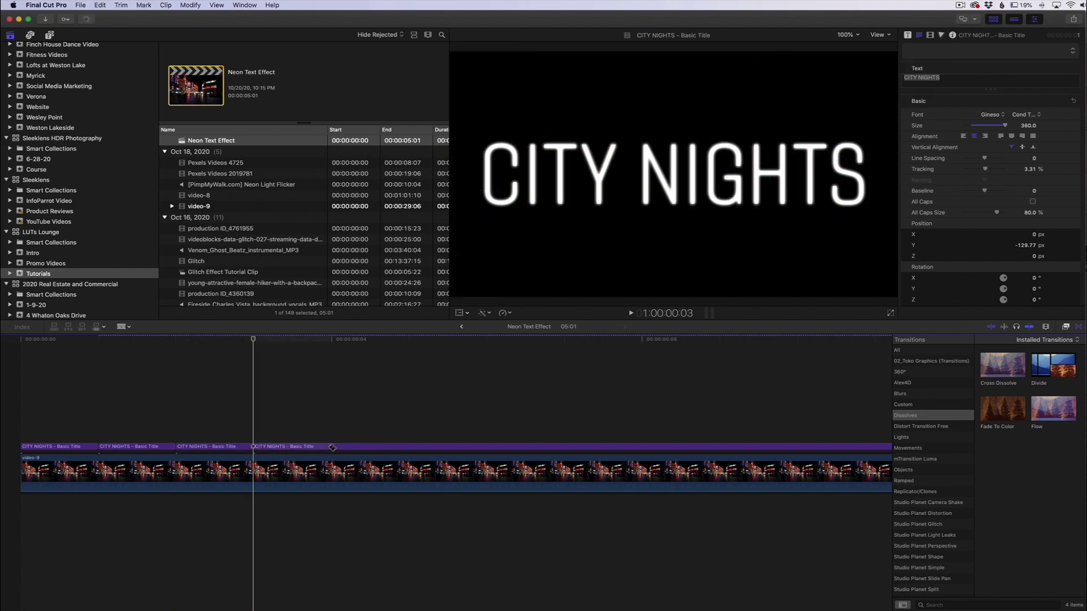
{"action": "key", "text": "Left"}
{"action": "key", "text": "super+v"}
{"action": "left_click", "coordinate": [407, 447]}
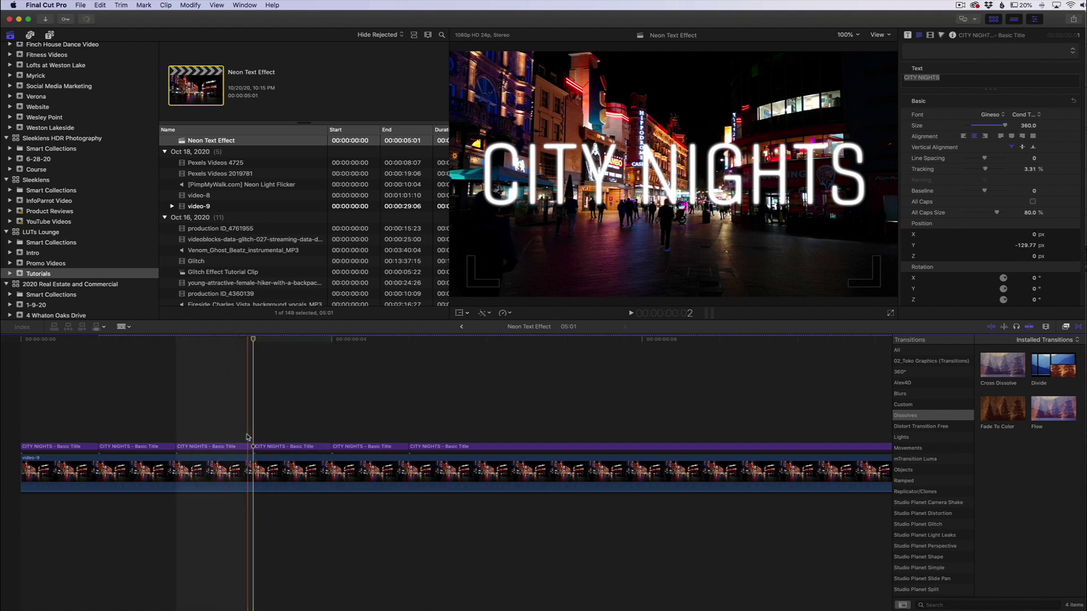
Disable the first, third and fifth one-frame pieces at the title's start to create a flicker-on.
{"action": "left_click", "coordinate": [1045, 327]}
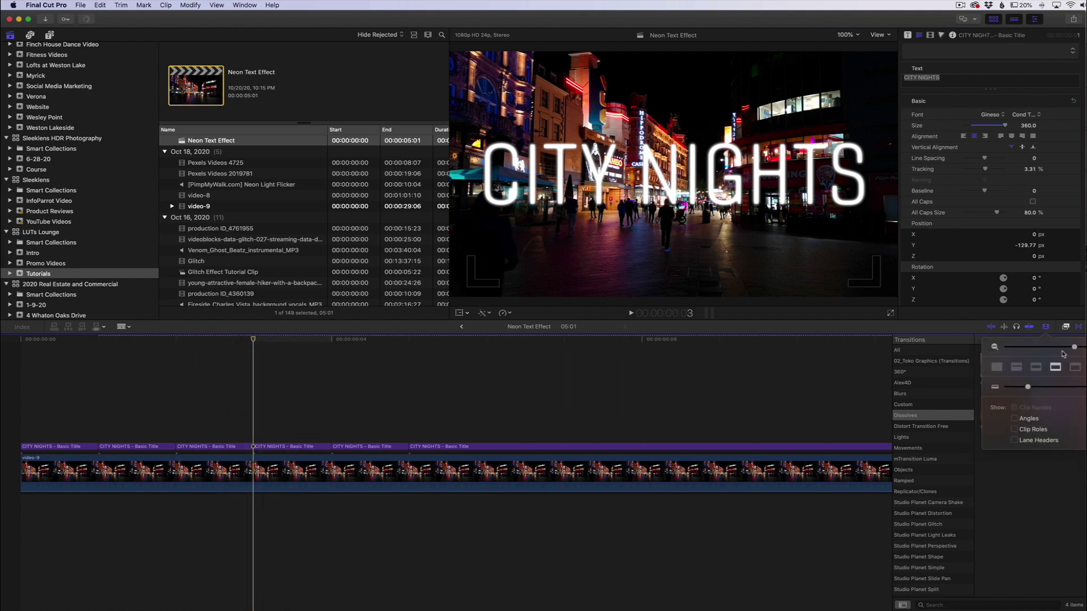
{"action": "left_click_drag", "start_coordinate": [1076, 346], "coordinate": [1069, 347]}
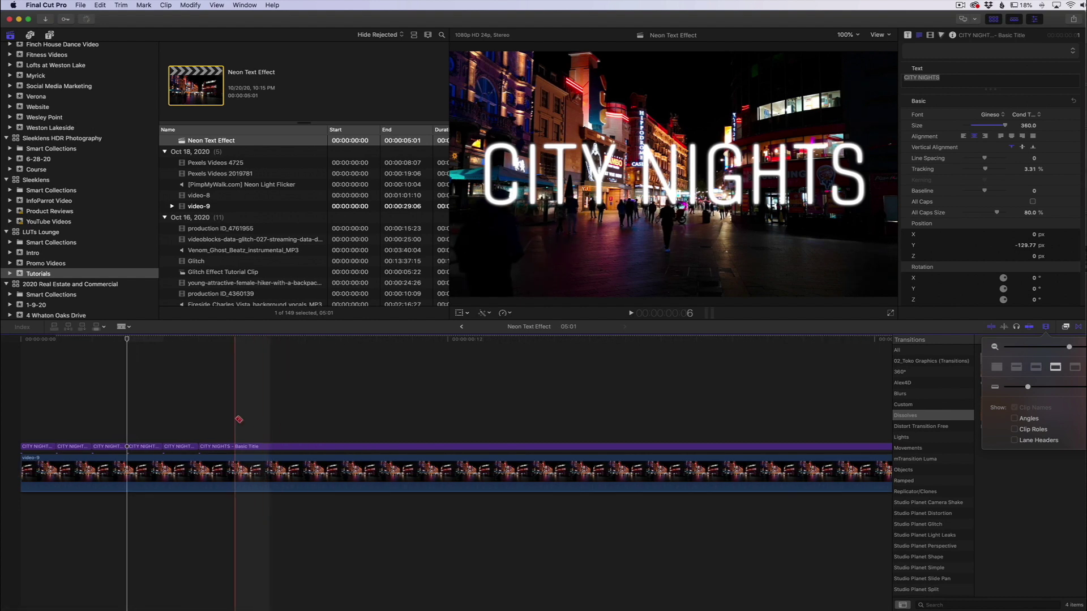
{"action": "key", "text": "a"}
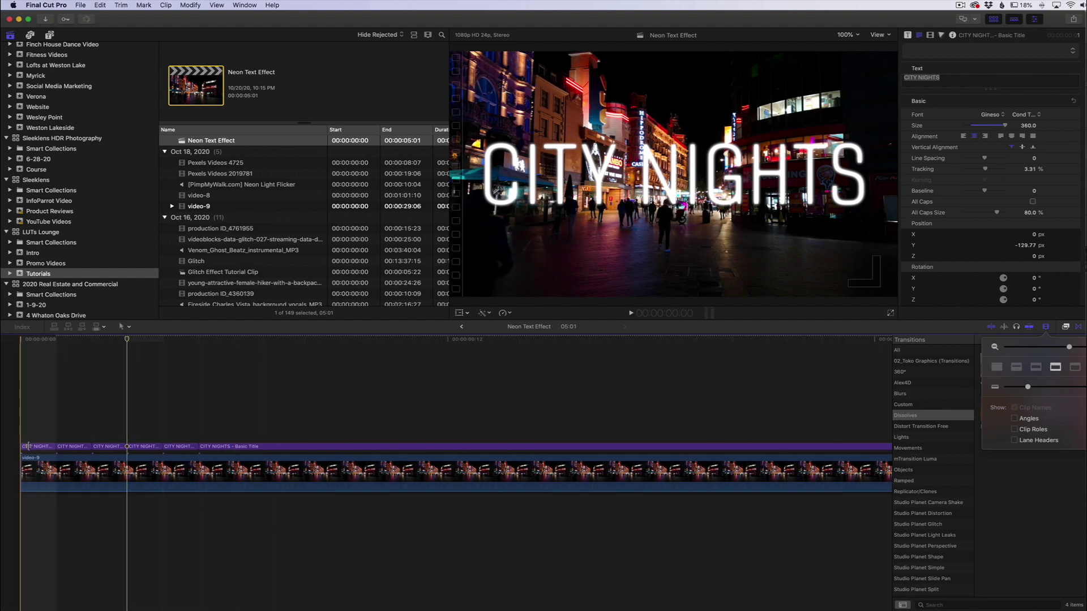
{"action": "left_click", "coordinate": [35, 449]}
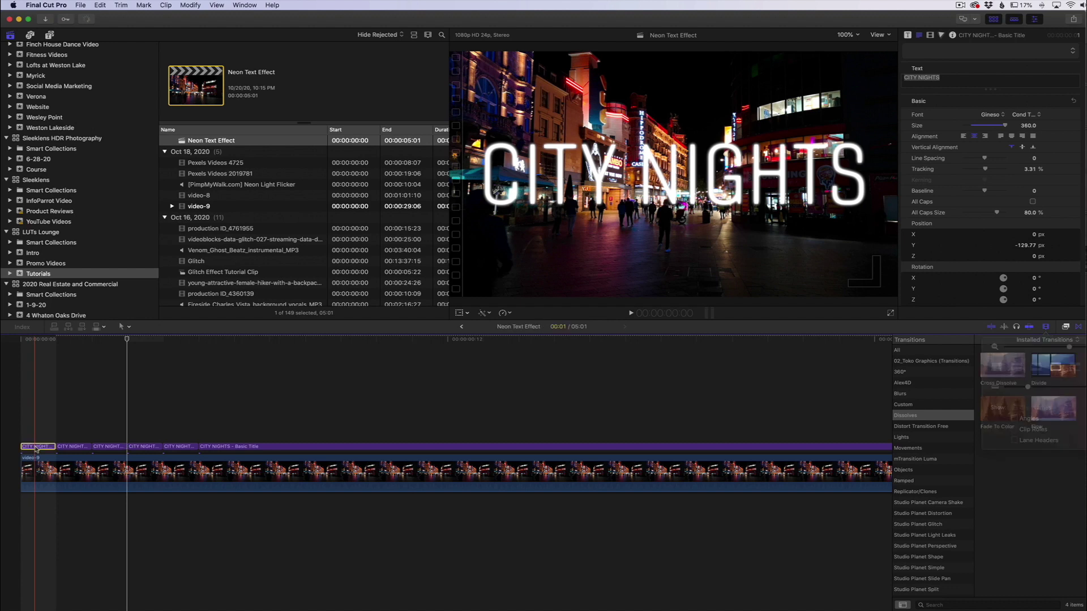
{"action": "left_click", "coordinate": [110, 447], "text": "super"}
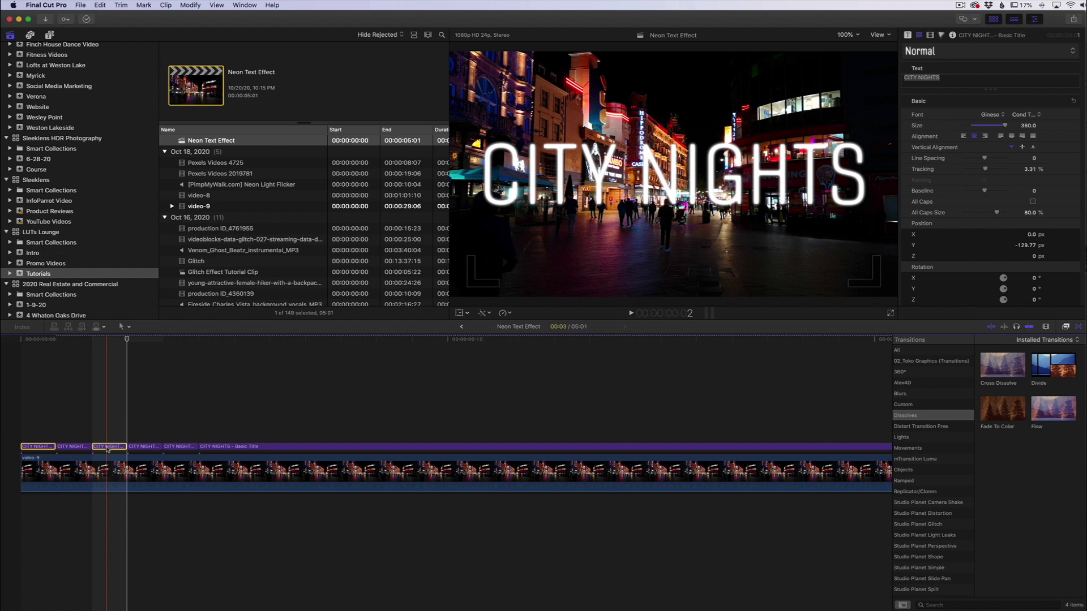
{"action": "left_click", "coordinate": [177, 447], "text": "super"}
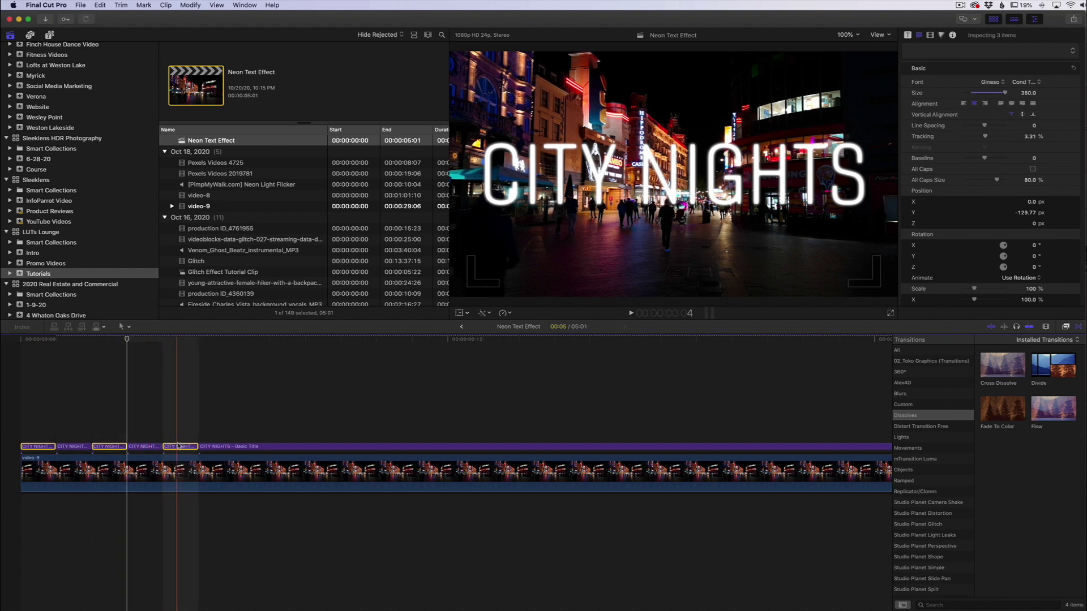
{"action": "key", "text": "v"}
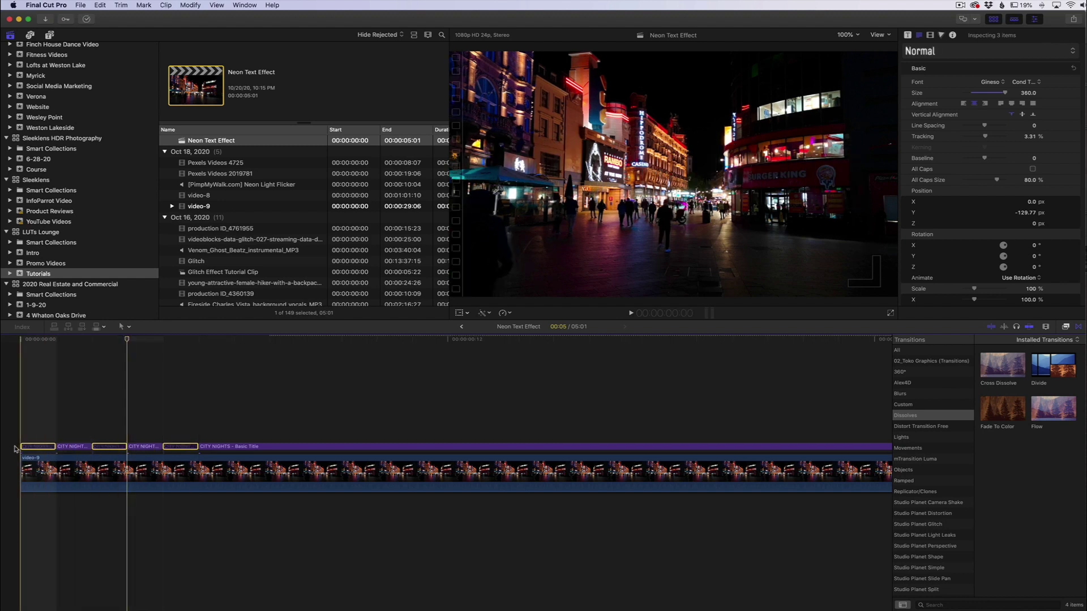
Play the beginning of the timeline to review the title's opening flicker.
{"action": "key", "text": "space"}
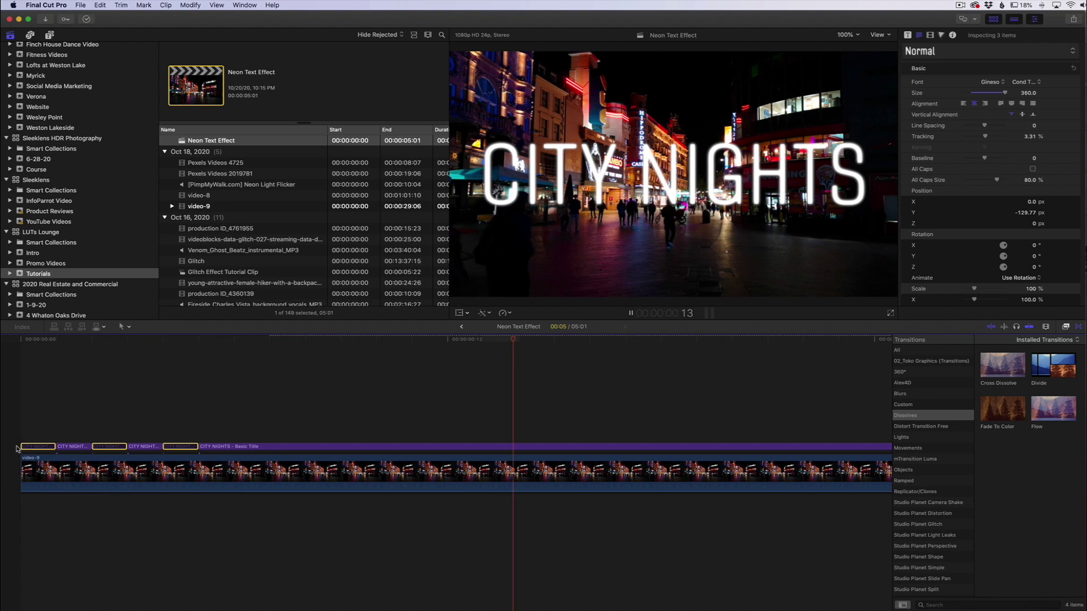
{"action": "key", "text": "space"}
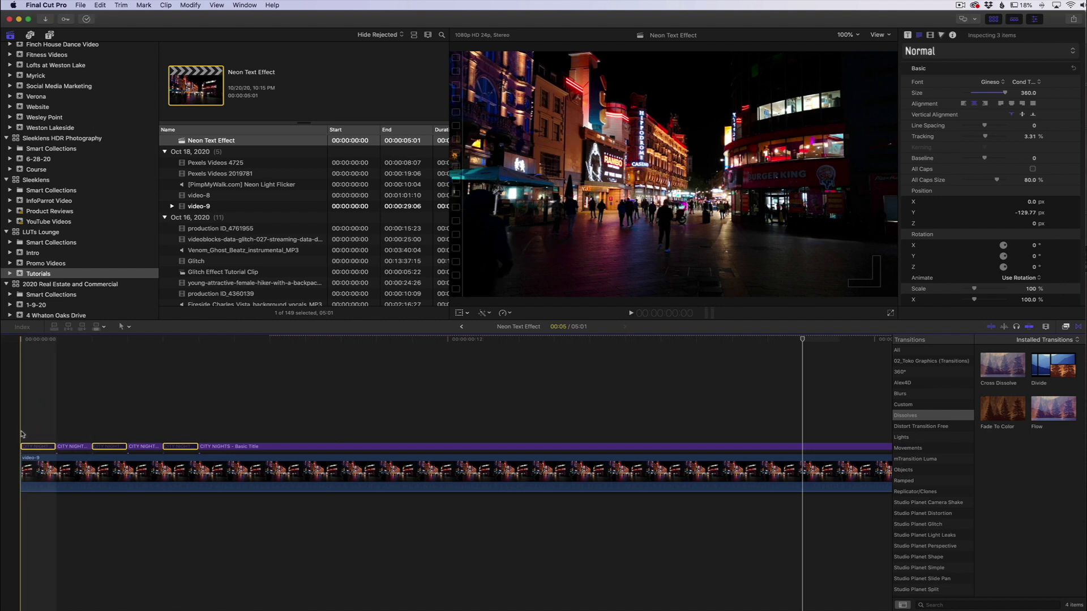
{"action": "key", "text": "space"}
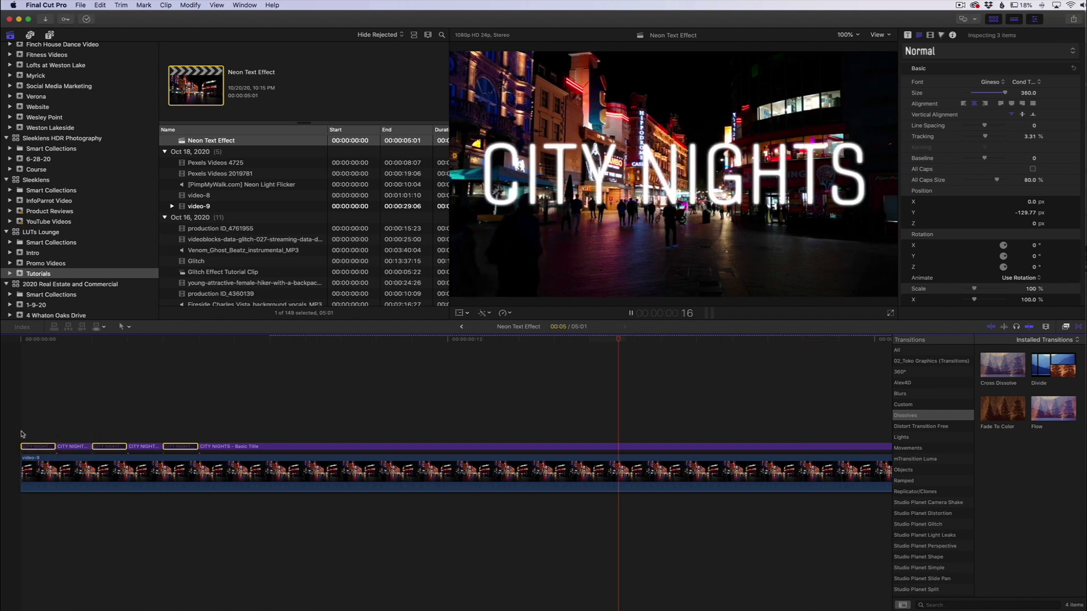
Cut the end of the title into five two-frame pieces, at 4:04, 4:02, 4:00, 3:22 and 3:20.
{"action": "scroll", "coordinate": [285, 432], "scroll_direction": "right", "scroll_amount": 5}
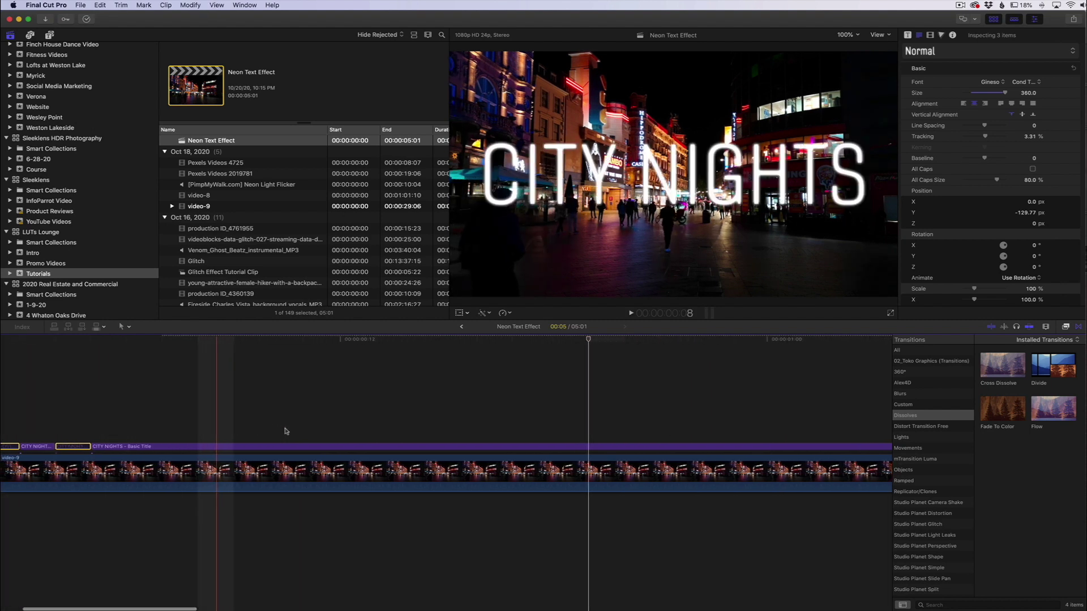
{"action": "scroll", "coordinate": [300, 432], "scroll_direction": "right", "scroll_amount": 15}
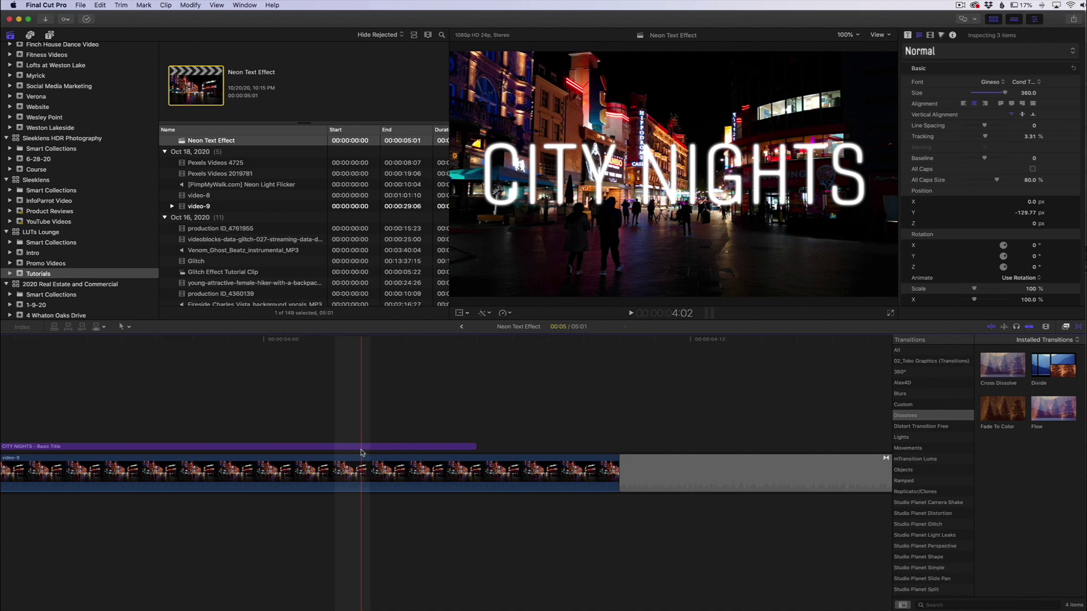
{"action": "left_click", "coordinate": [474, 446]}
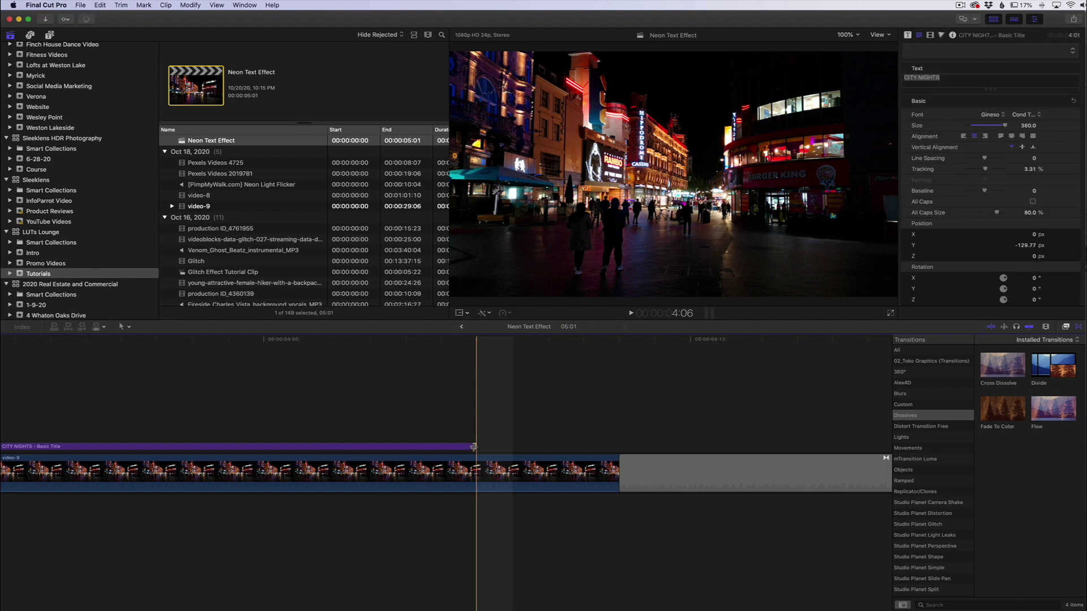
{"action": "left_click_drag", "start_coordinate": [474, 447], "coordinate": [473, 447]}
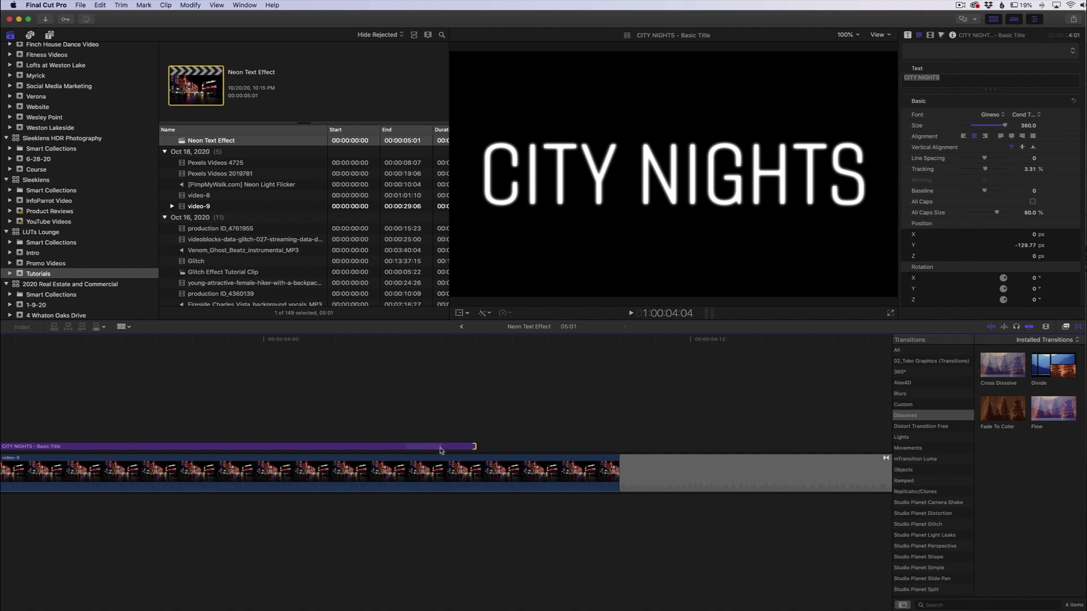
{"action": "key", "text": "super+b"}
{"action": "left_click", "coordinate": [352, 448]}
{"action": "left_click", "coordinate": [269, 448]}
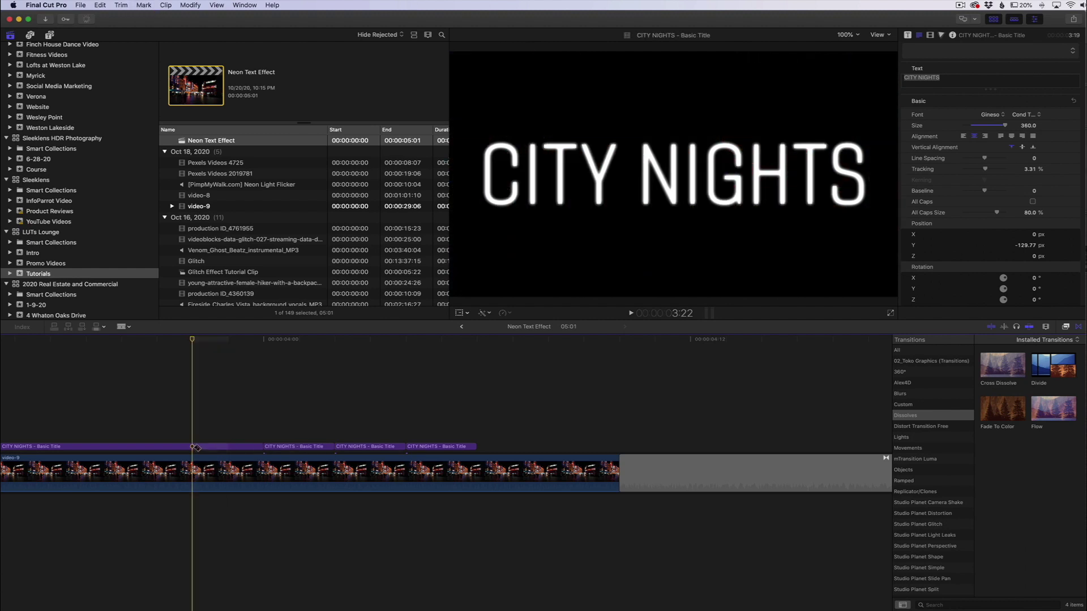
{"action": "left_click", "coordinate": [196, 447]}
{"action": "left_click_drag", "start_coordinate": [156, 449], "coordinate": [122, 448]}
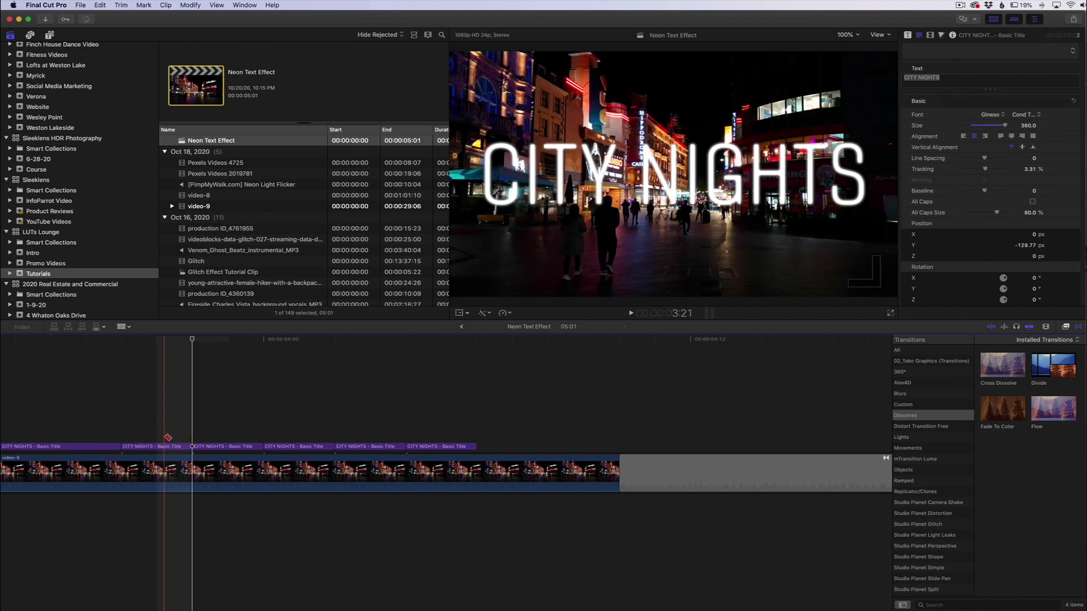
Disable the first, third and fifth two-frame pieces at the title's end to create a flicker-off.
{"action": "key", "text": "a"}
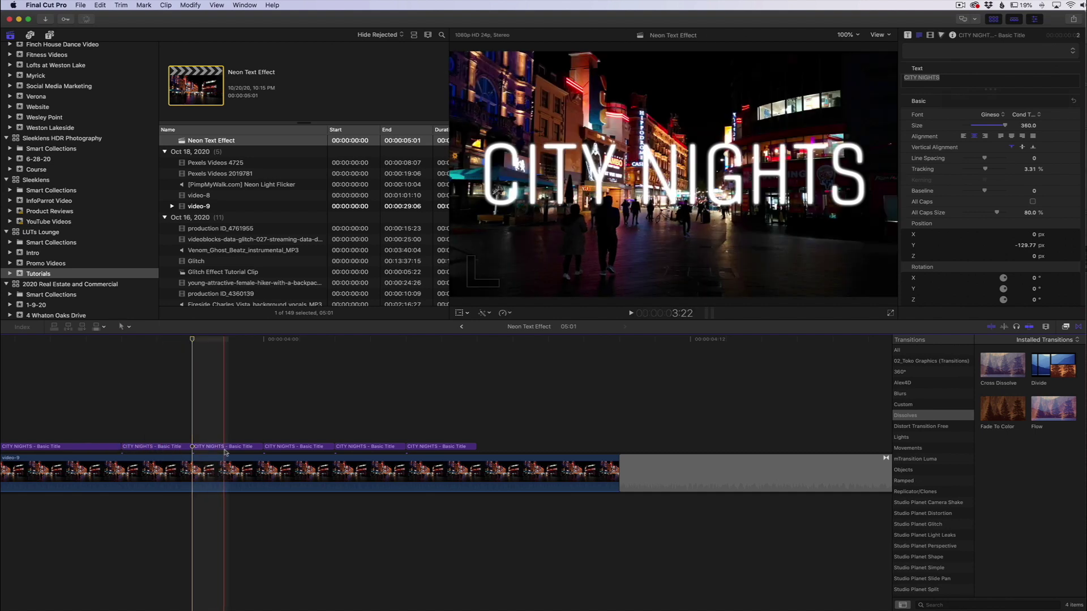
{"action": "left_click", "coordinate": [158, 447]}
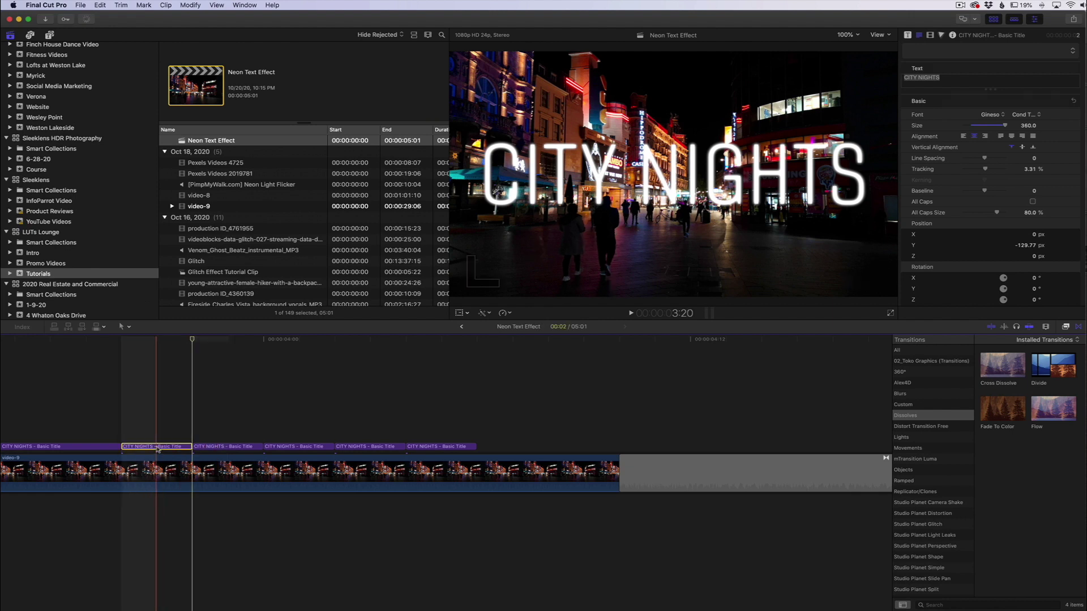
{"action": "left_click", "coordinate": [275, 447], "text": "super"}
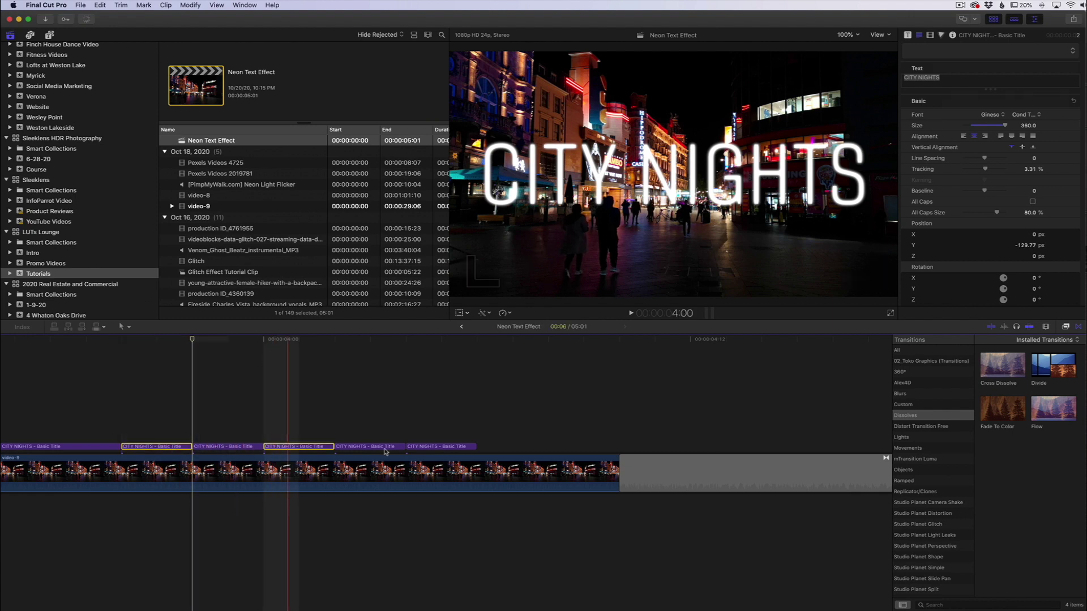
{"action": "left_click", "coordinate": [424, 447], "text": "super"}
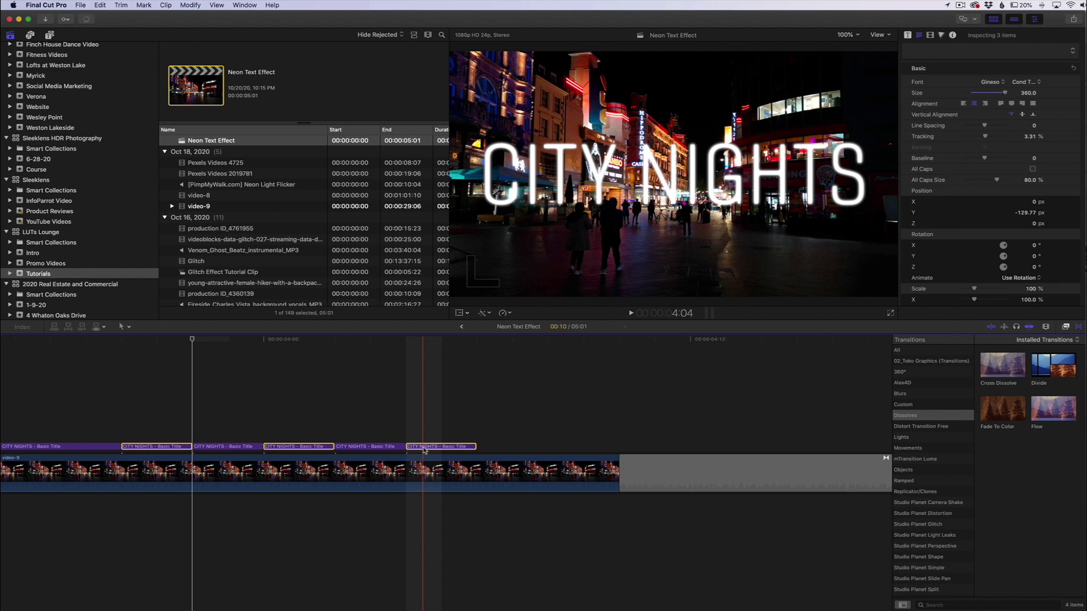
{"action": "key", "text": "v"}
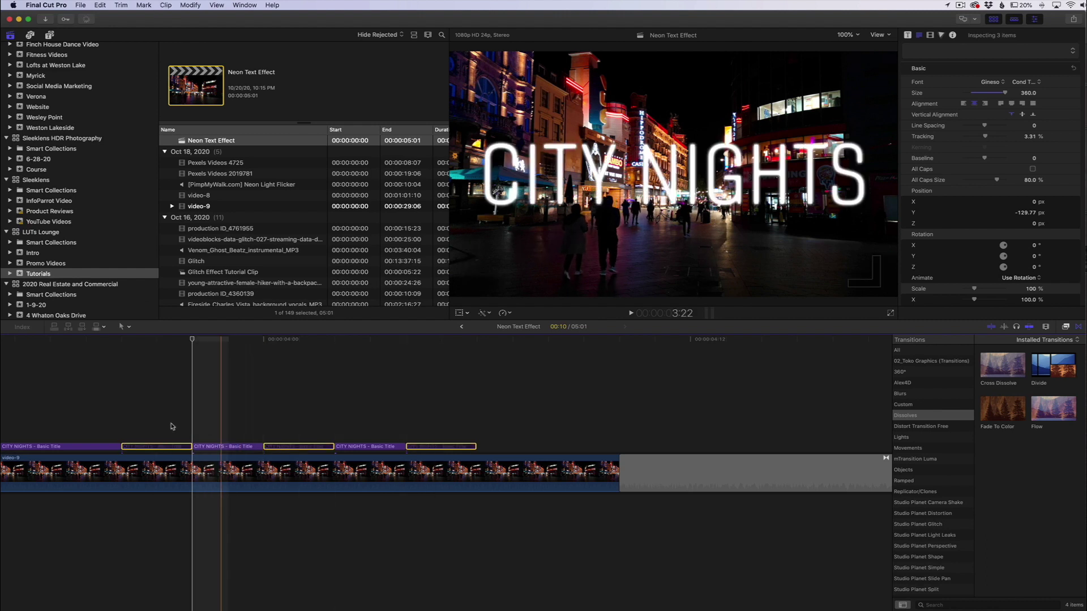
Play the end of the timeline to review the title's closing flicker.
{"action": "key", "text": "space"}
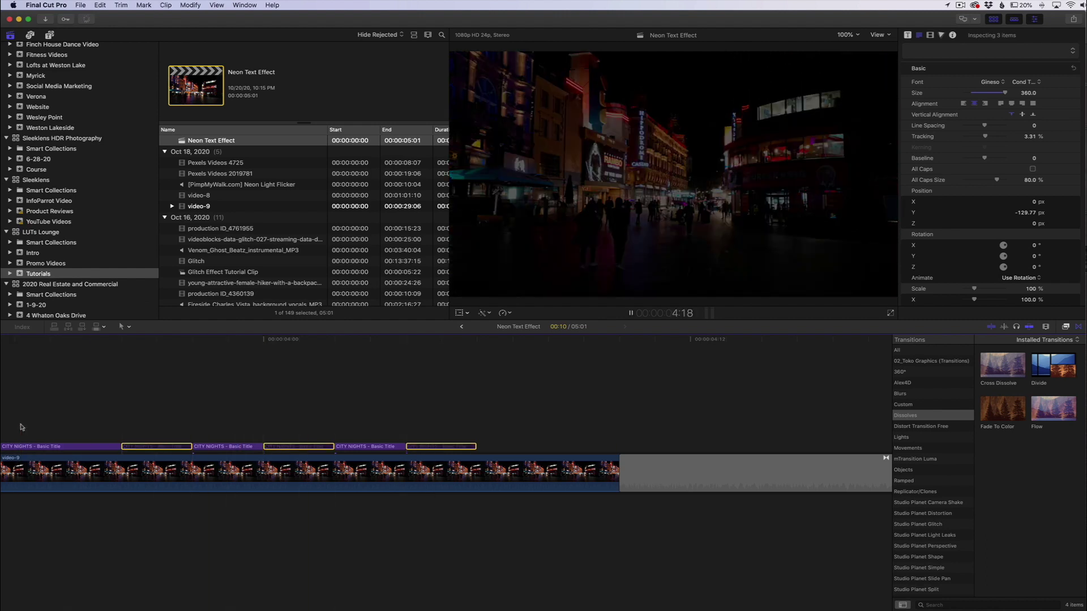
{"action": "scroll", "coordinate": [336, 422], "scroll_direction": "left", "scroll_amount": 8}
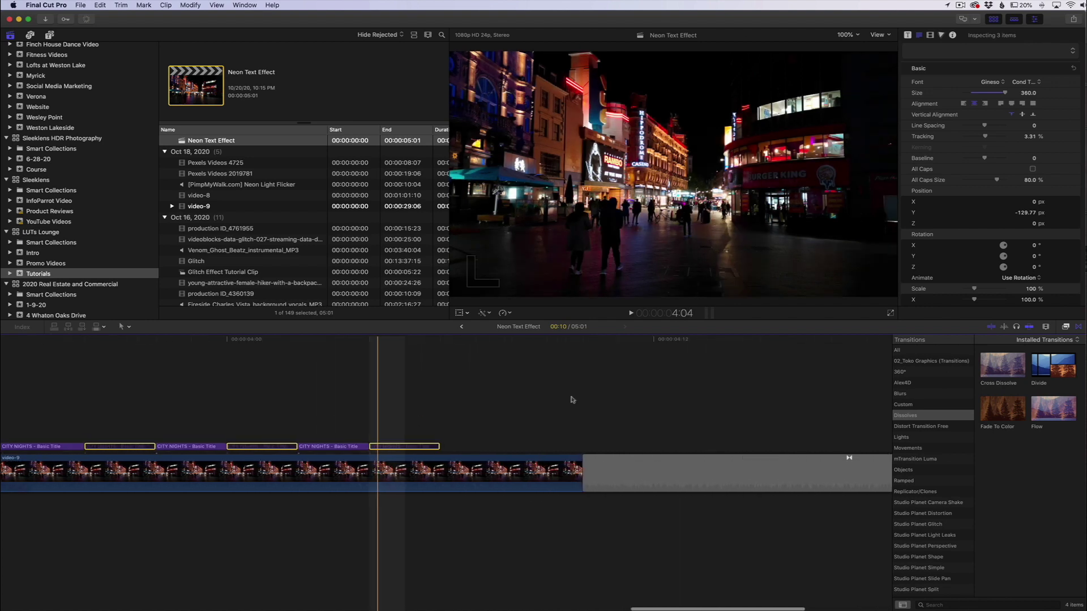
{"action": "left_click", "coordinate": [1046, 326]}
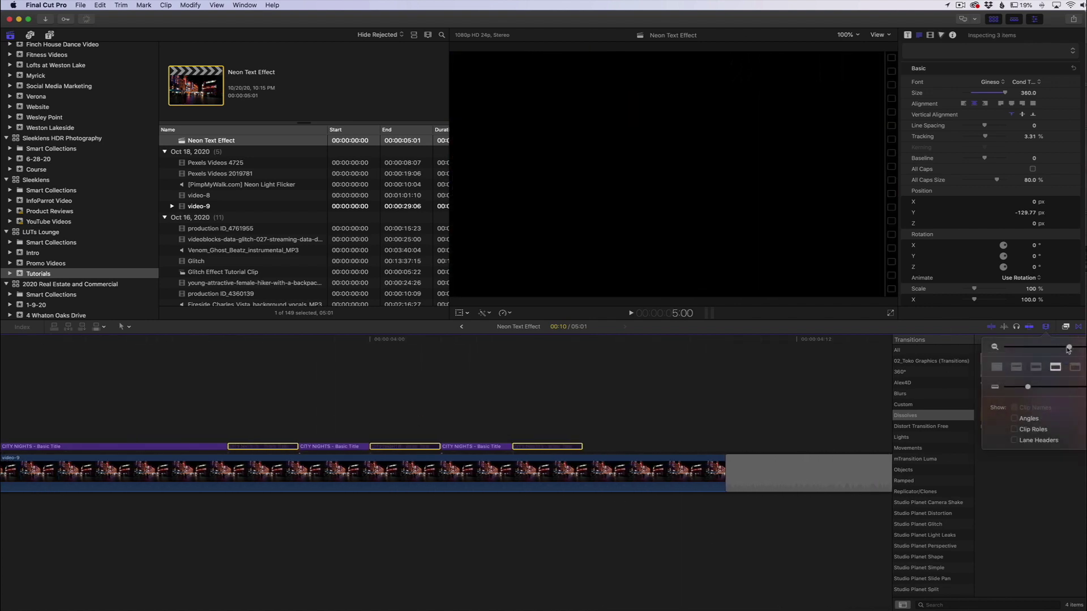
Add the Neon Light Flicker sound effect beneath the street footage, starting at the beginning of the timeline.
{"action": "left_click_drag", "start_coordinate": [1068, 350], "coordinate": [1060, 349]}
{"action": "scroll", "coordinate": [620, 436], "scroll_direction": "left", "scroll_amount": 5}
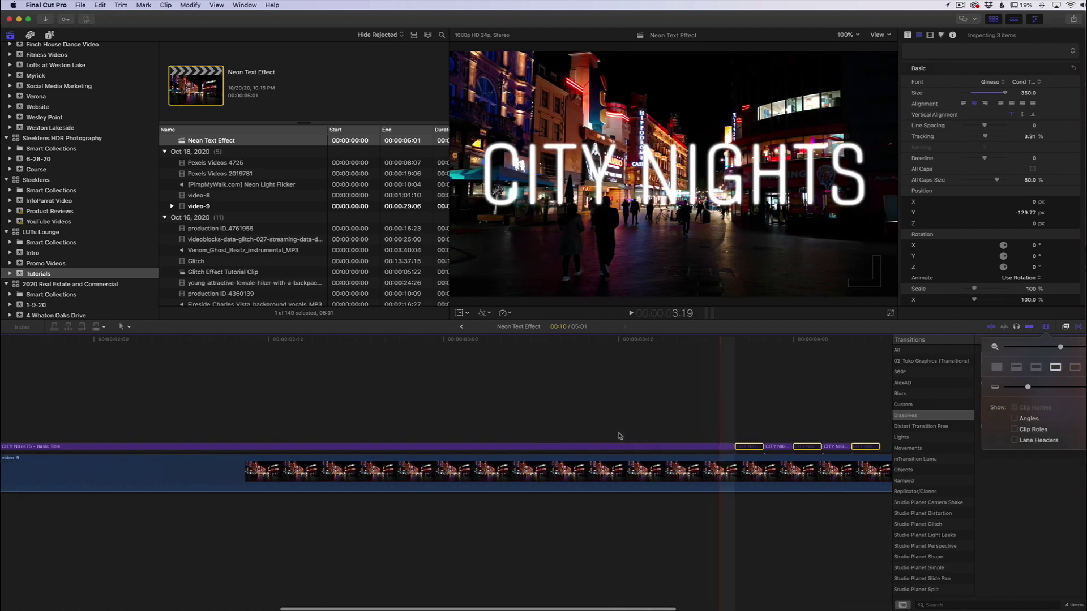
{"action": "scroll", "coordinate": [621, 435], "scroll_direction": "left", "scroll_amount": 10}
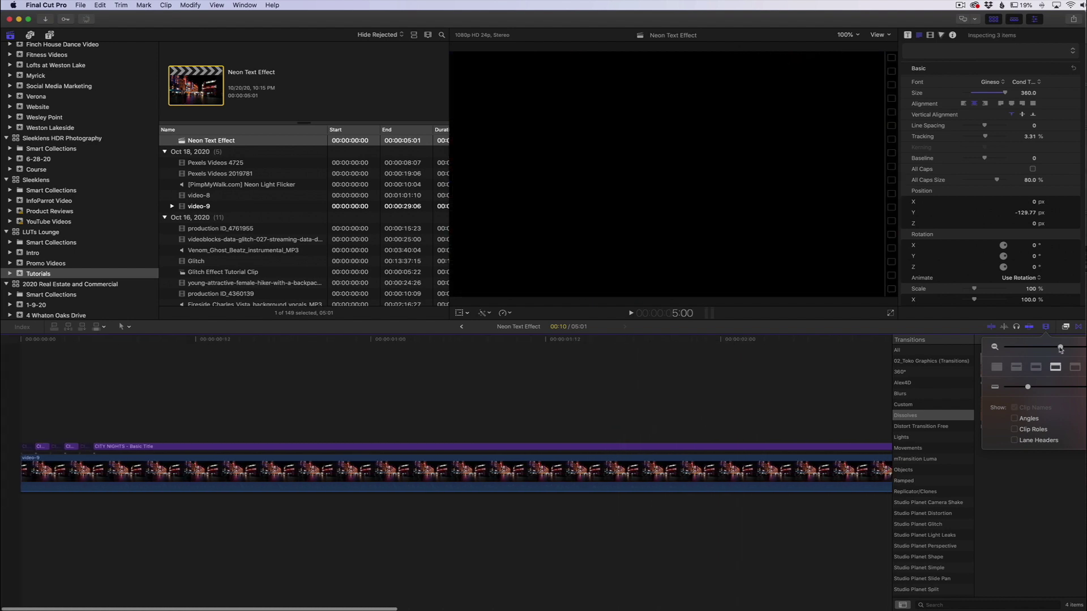
{"action": "left_click_drag", "start_coordinate": [1060, 348], "coordinate": [1052, 347]}
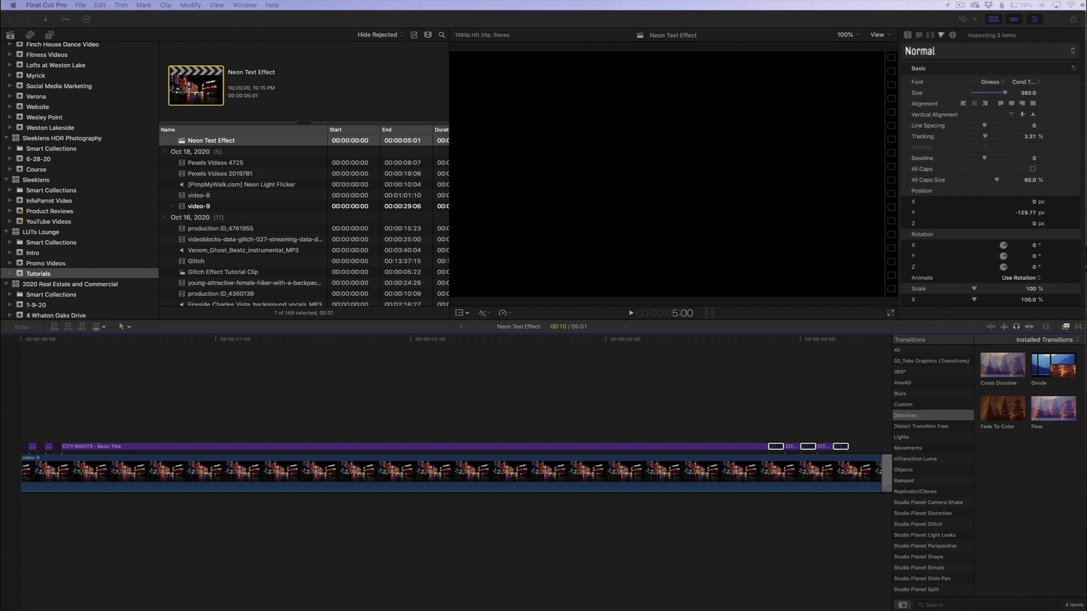
{"action": "left_click_drag", "start_coordinate": [241, 184], "coordinate": [17, 504]}
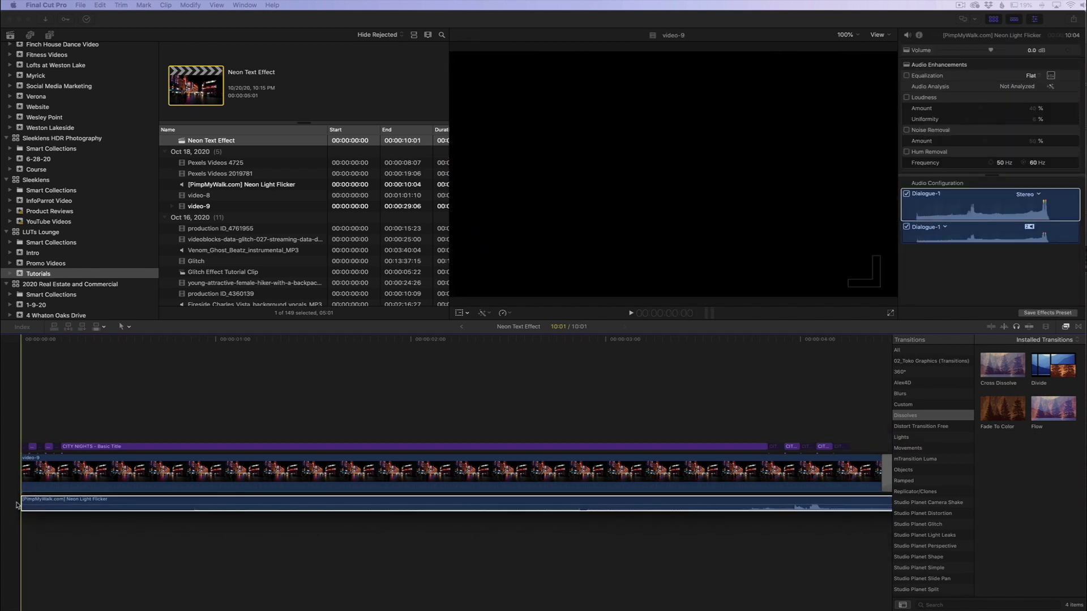
Trim about four seconds off the start of the Neon Light Flicker audio and align the clip with the timeline's beginning.
{"action": "left_click", "coordinate": [100, 429]}
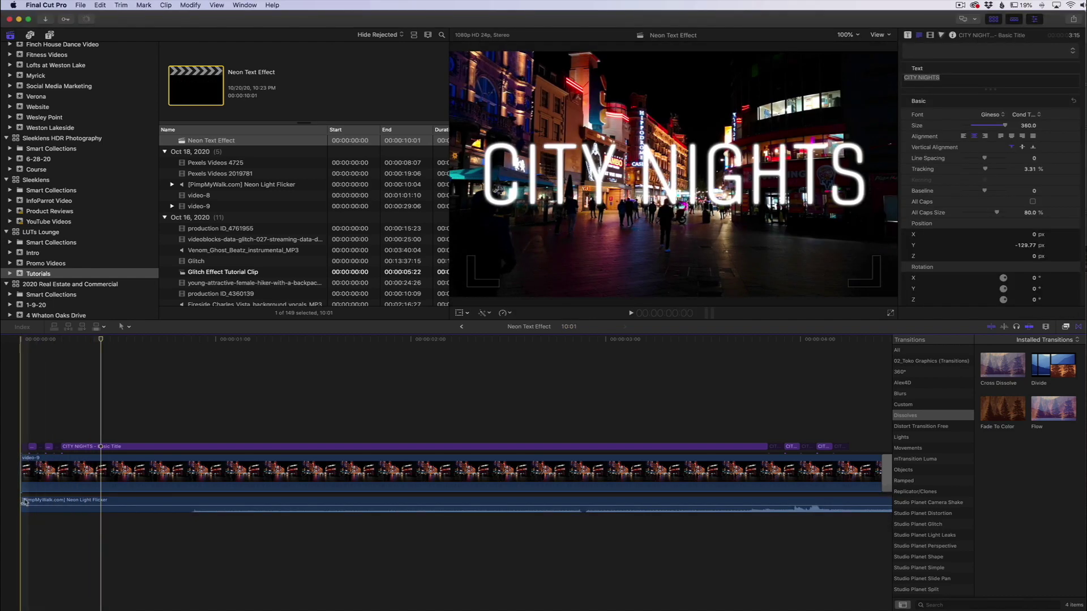
{"action": "left_click_drag", "start_coordinate": [104, 504], "coordinate": [313, 516]}
{"action": "left_click_drag", "start_coordinate": [441, 515], "coordinate": [37, 502]}
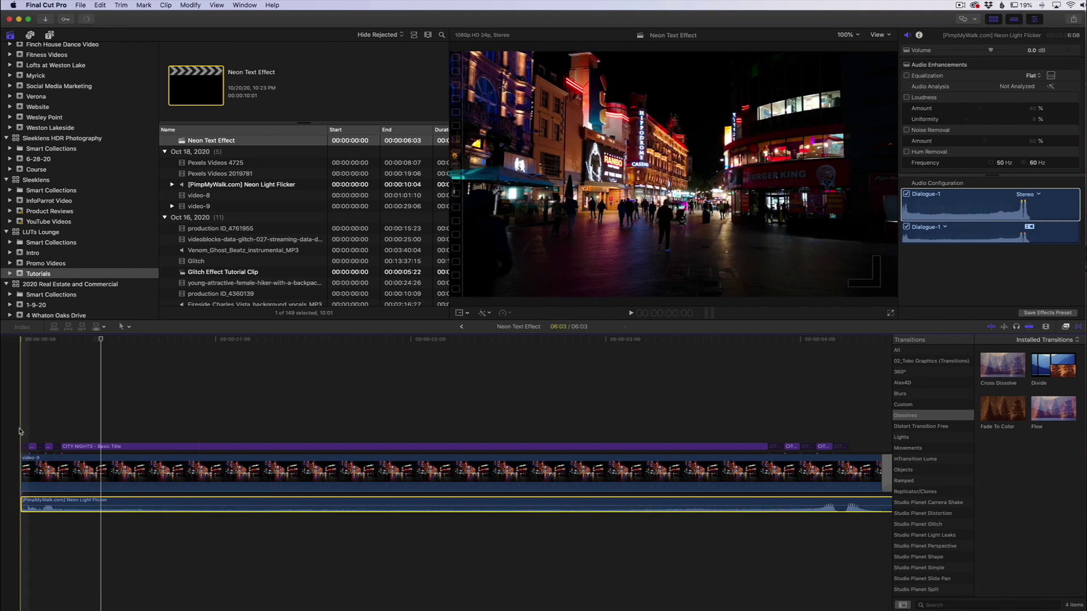
Play the timeline from the beginning to review the title's flicker together with the sound effect.
{"action": "key", "text": "space"}
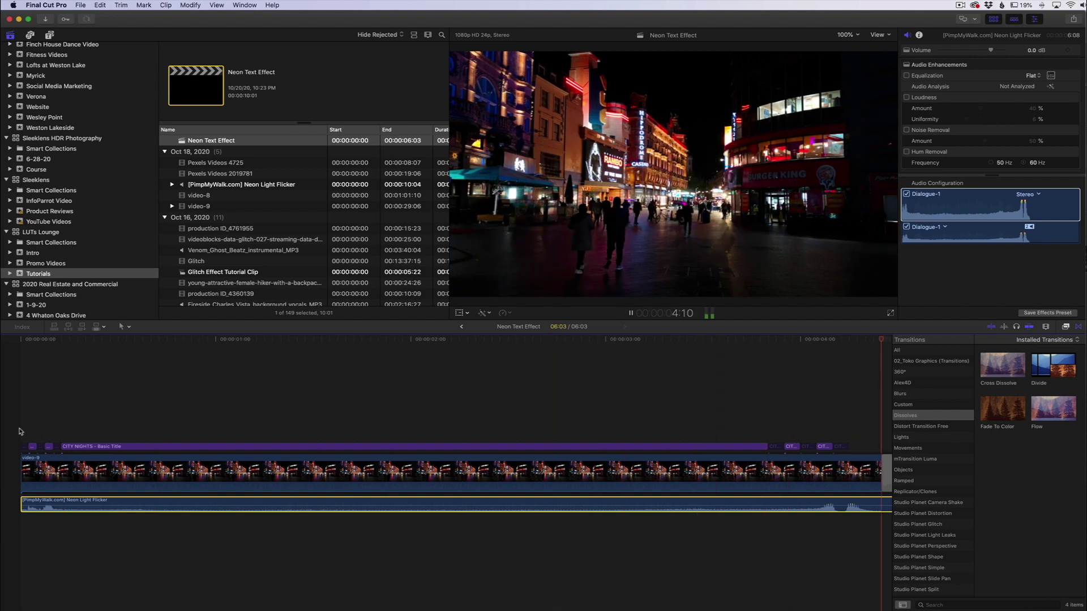
{"action": "key", "text": "space"}
{"action": "scroll", "coordinate": [283, 427], "scroll_direction": "left", "scroll_amount": 10}
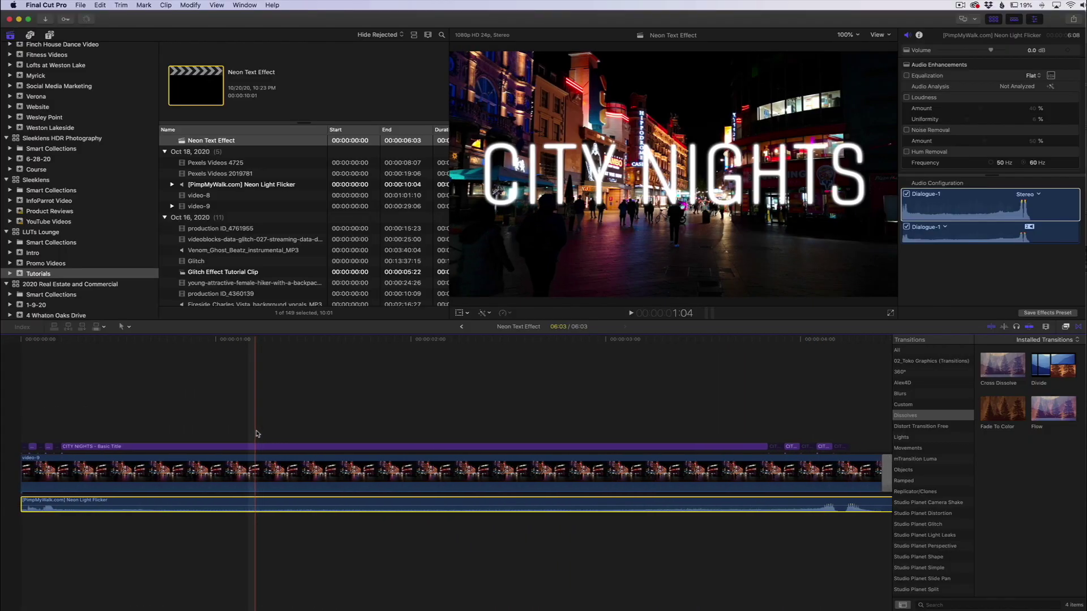
{"action": "key", "text": "ctrl+shift+t"}
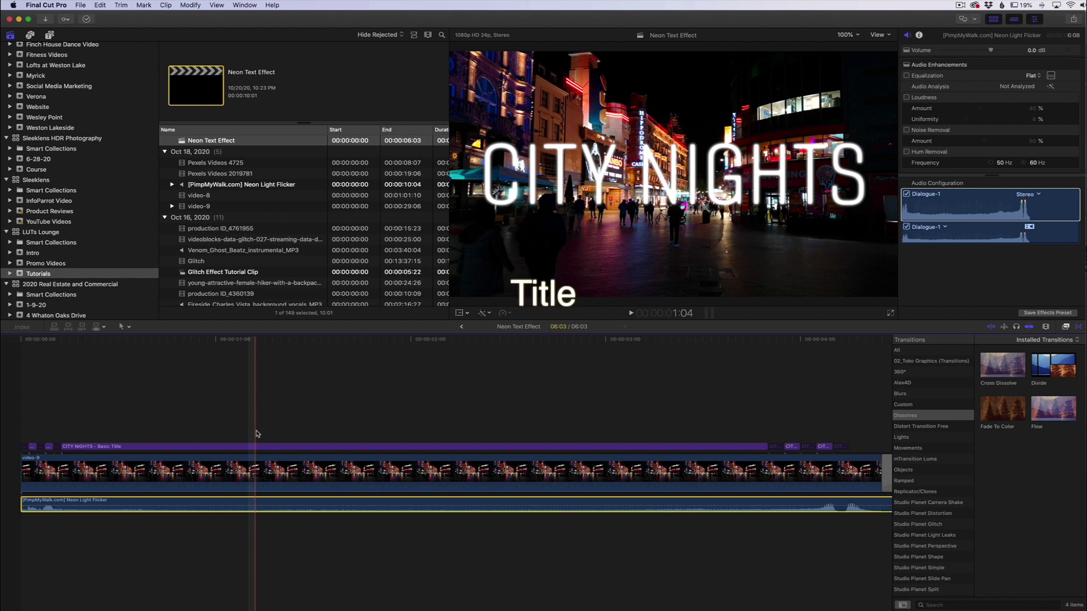